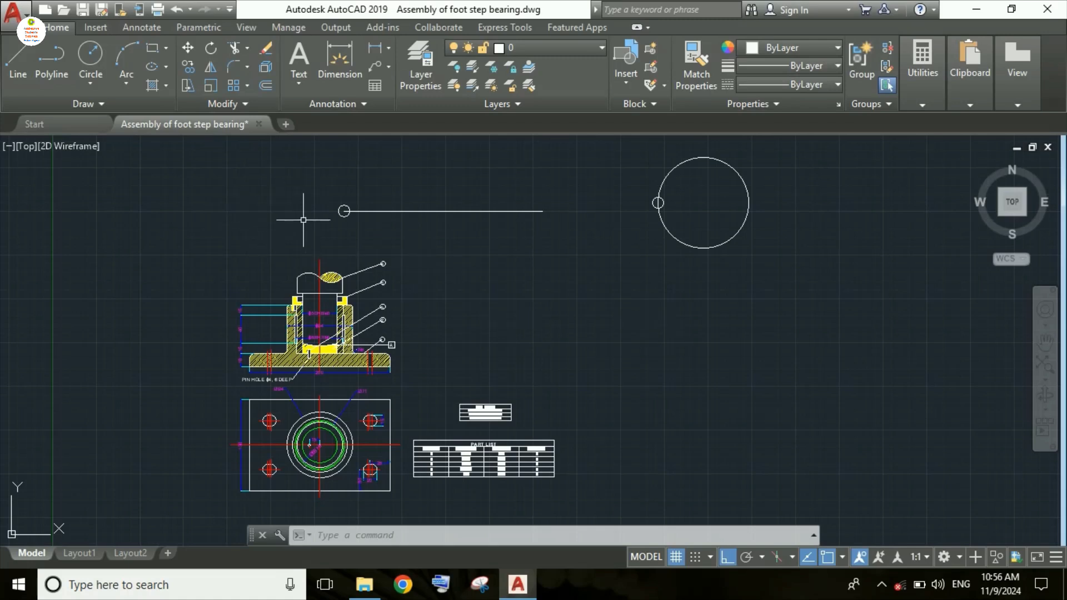
{"action": "left_click", "coordinate": [248, 87]}
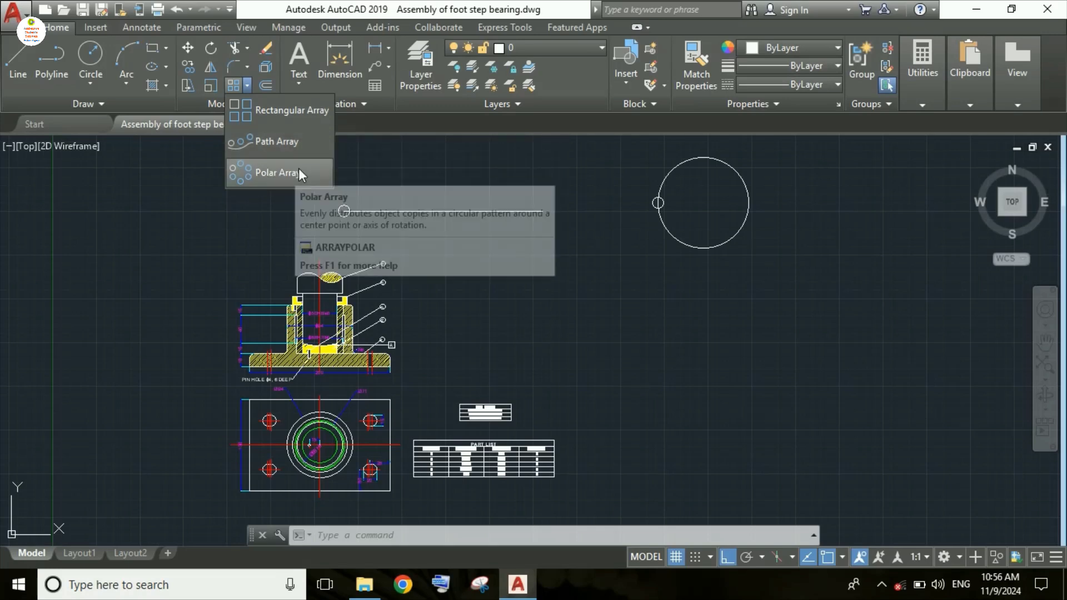
{"action": "left_click", "coordinate": [423, 188]}
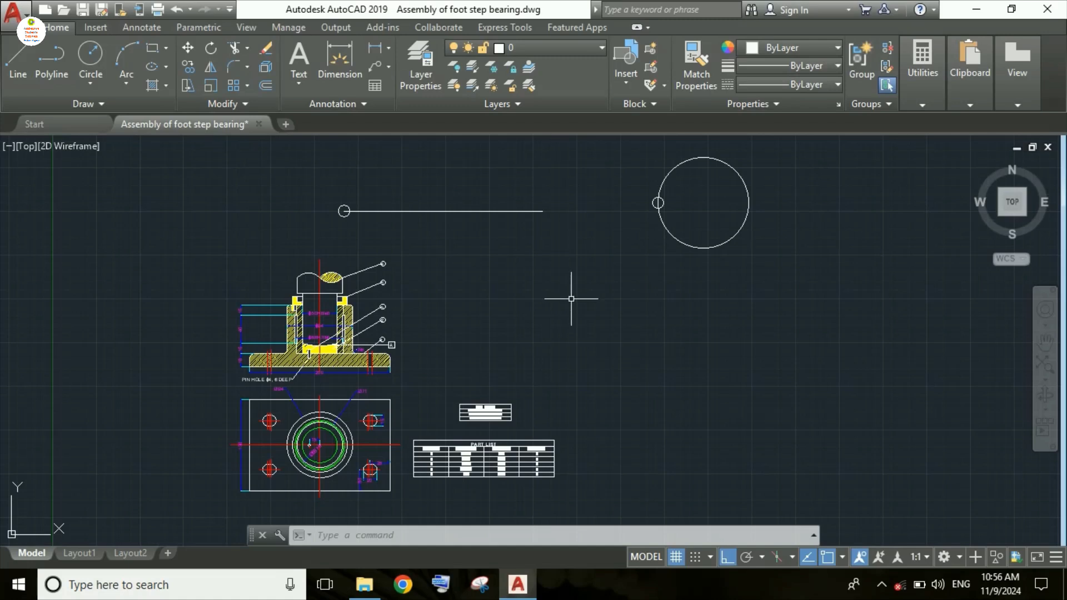
{"action": "type", "text": "array"}
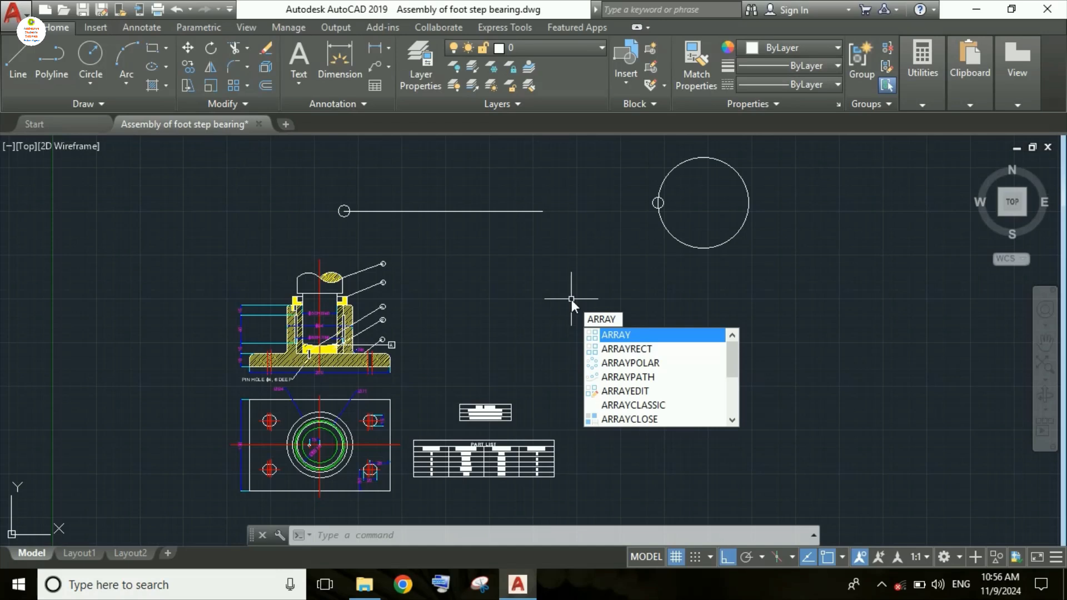
{"action": "key", "text": "Return"}
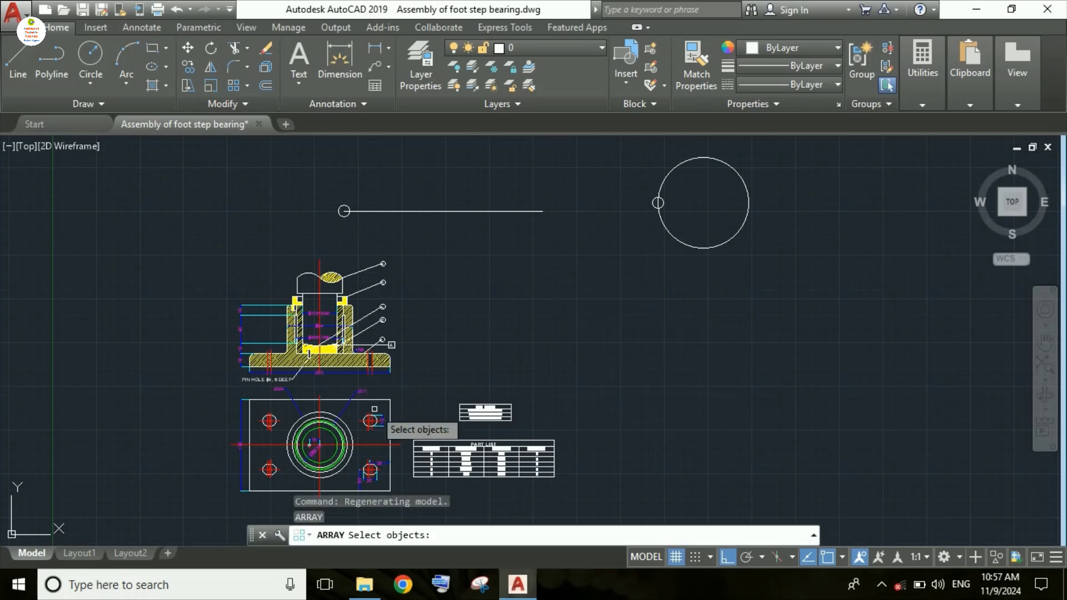
{"action": "left_click", "coordinate": [530, 211]}
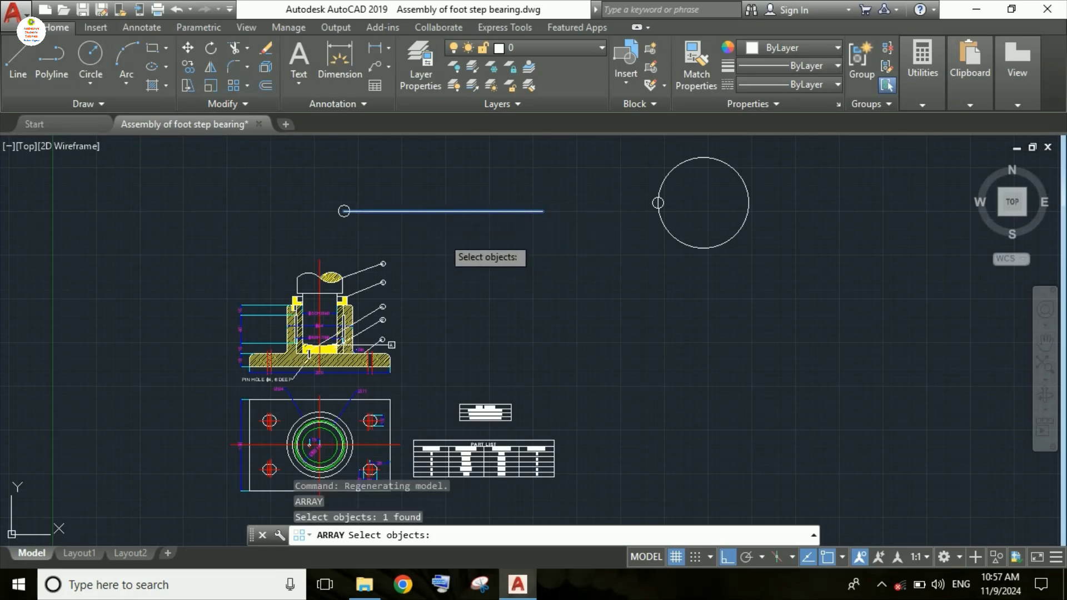
{"action": "key", "text": "Escape"}
{"action": "type", "text": "a"}
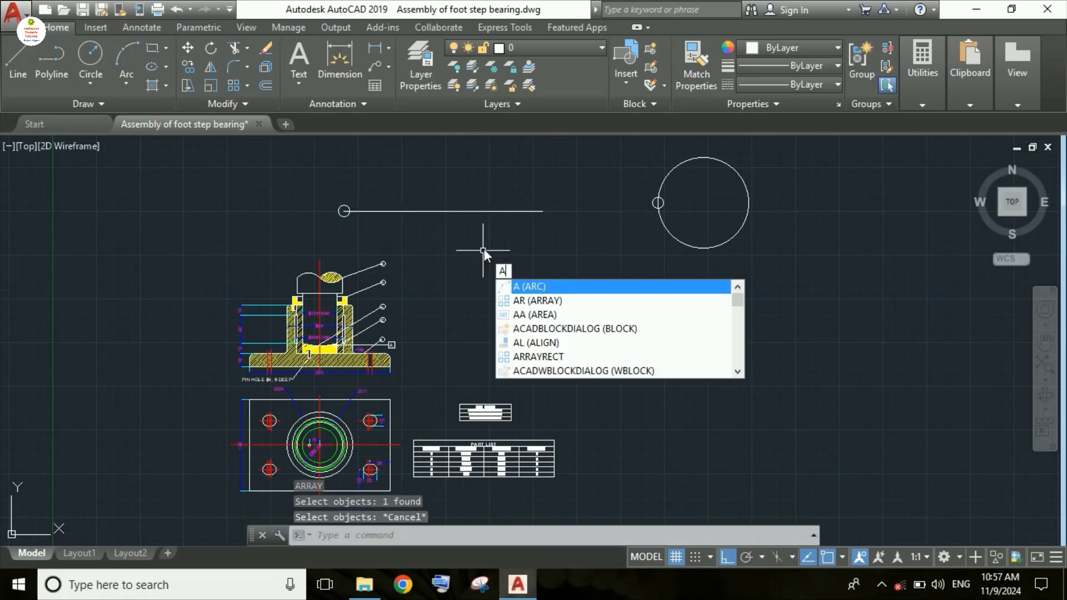
{"action": "type", "text": "rray"}
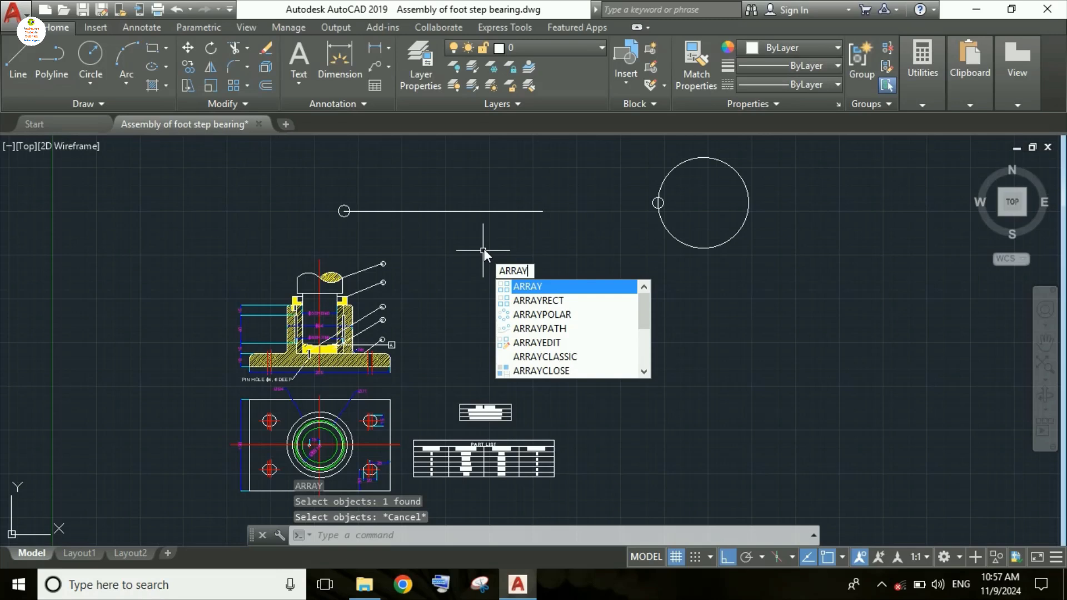
{"action": "key", "text": "Return"}
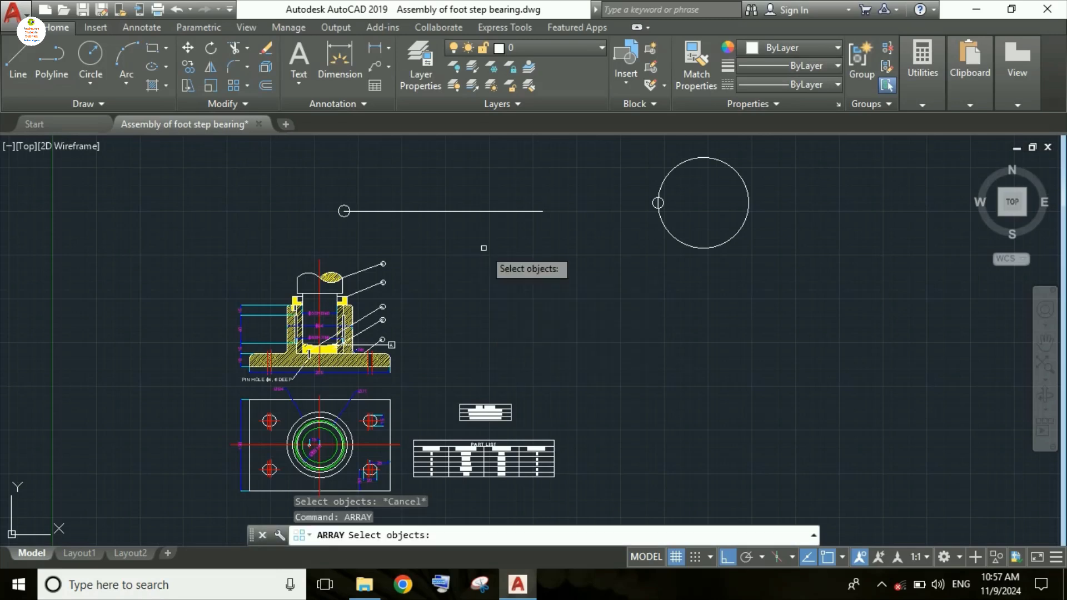
{"action": "left_click", "coordinate": [347, 210]}
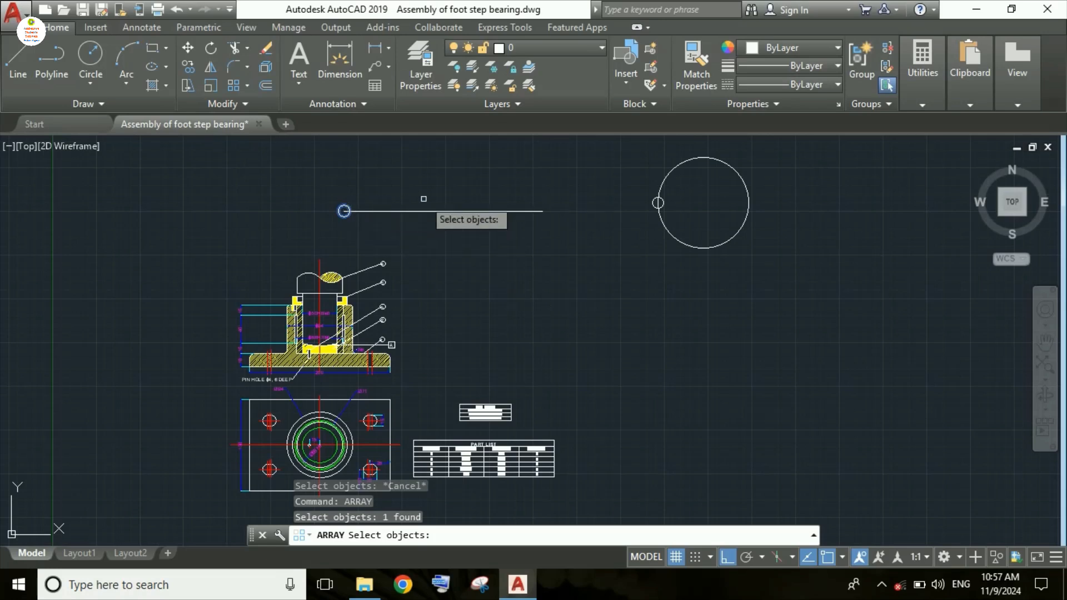
{"action": "key", "text": "Return"}
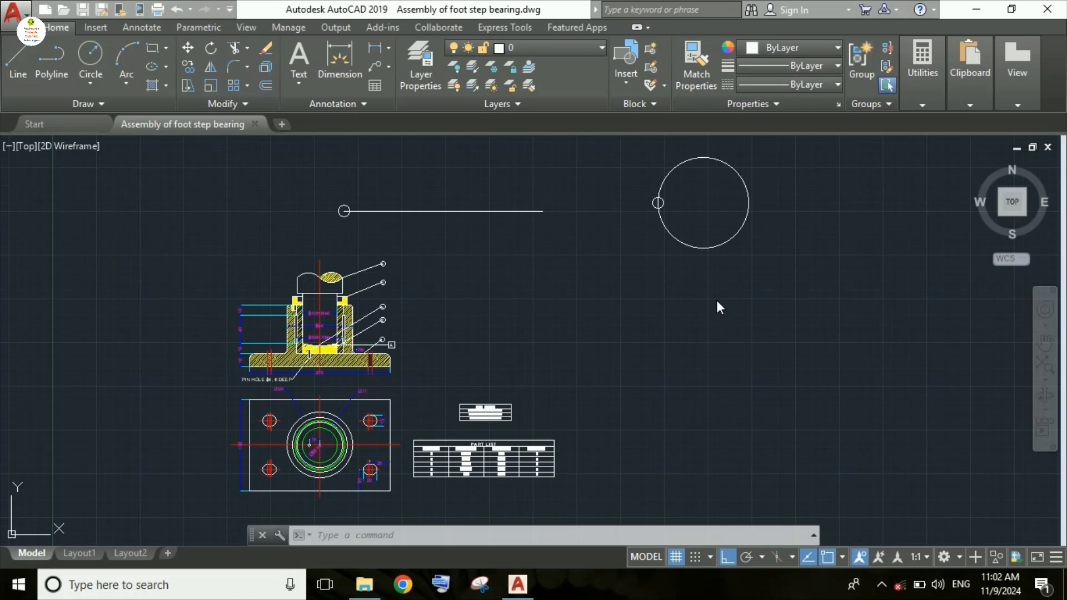
Create a rectangular array of the FIT CHART table above the part list
{"action": "type", "text": "ARRa"}
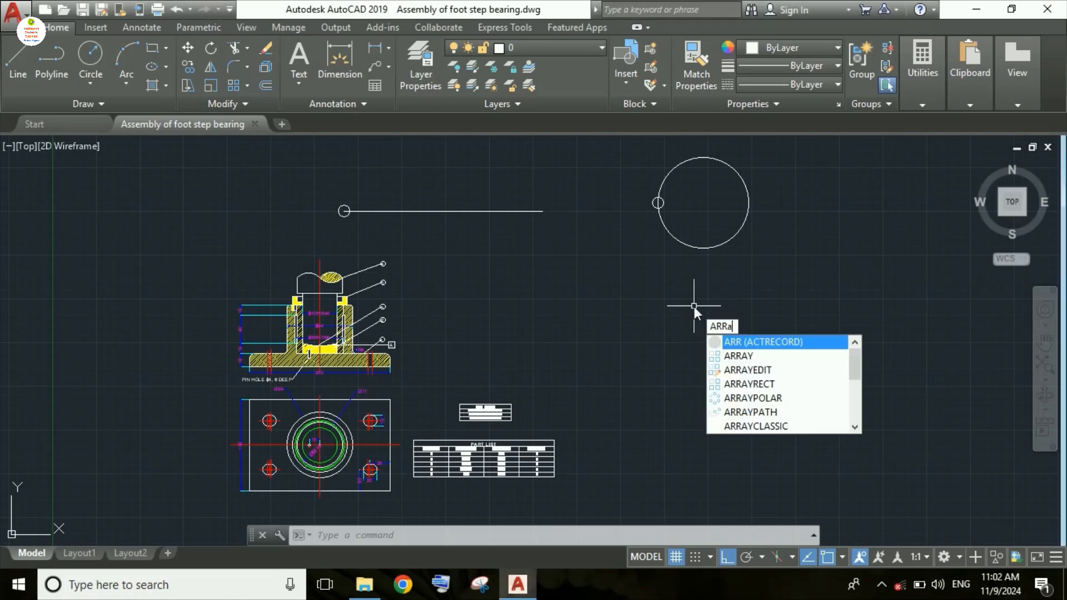
{"action": "type", "text": "y"}
{"action": "key", "text": "Return"}
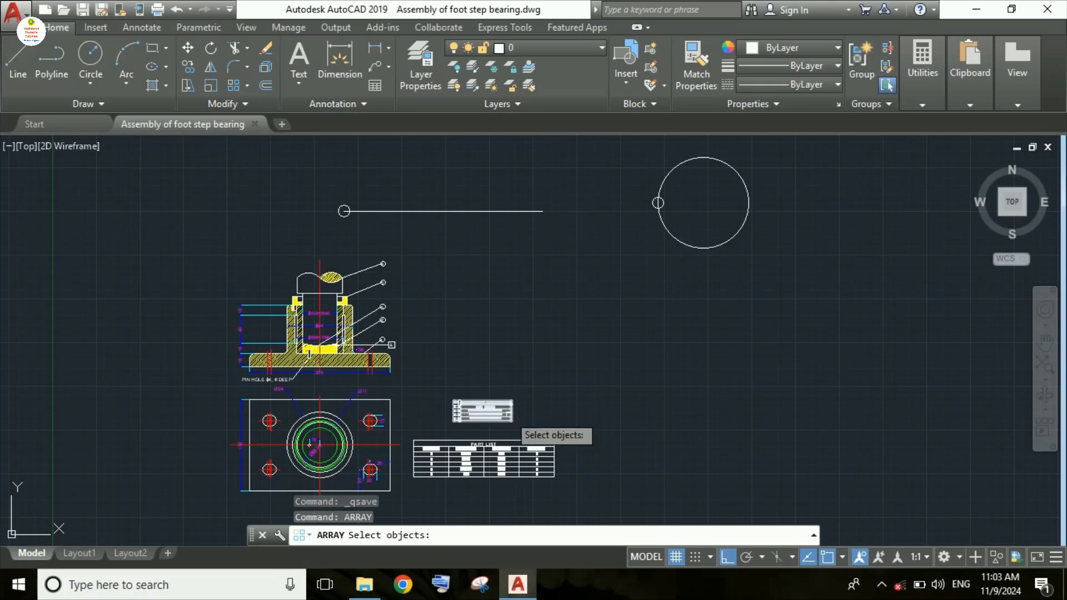
{"action": "scroll", "coordinate": [510, 416], "scroll_direction": "up", "scroll_amount": 4}
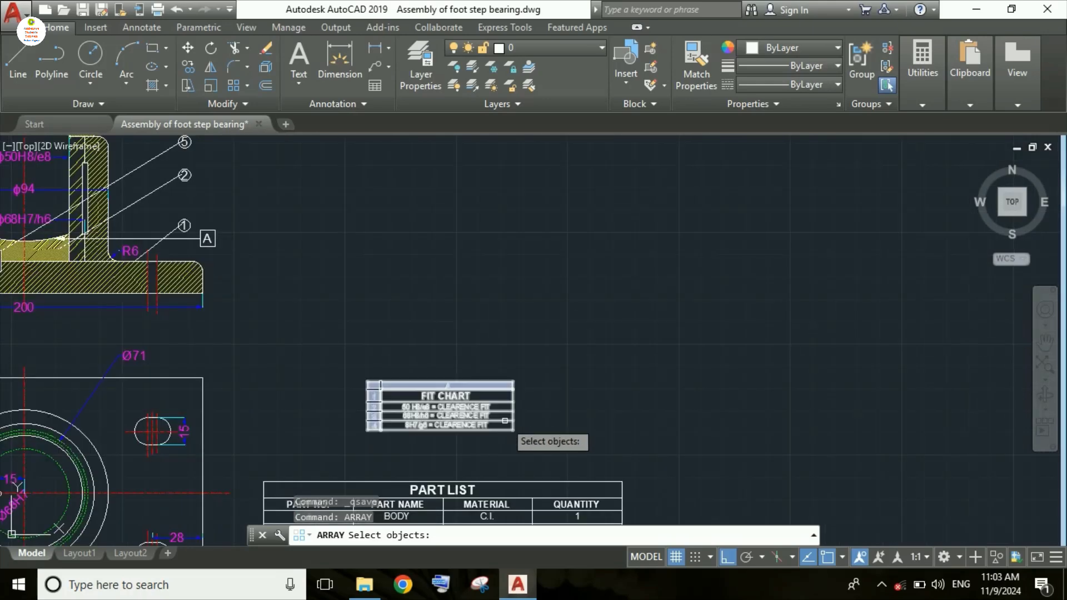
{"action": "left_click", "coordinate": [513, 389]}
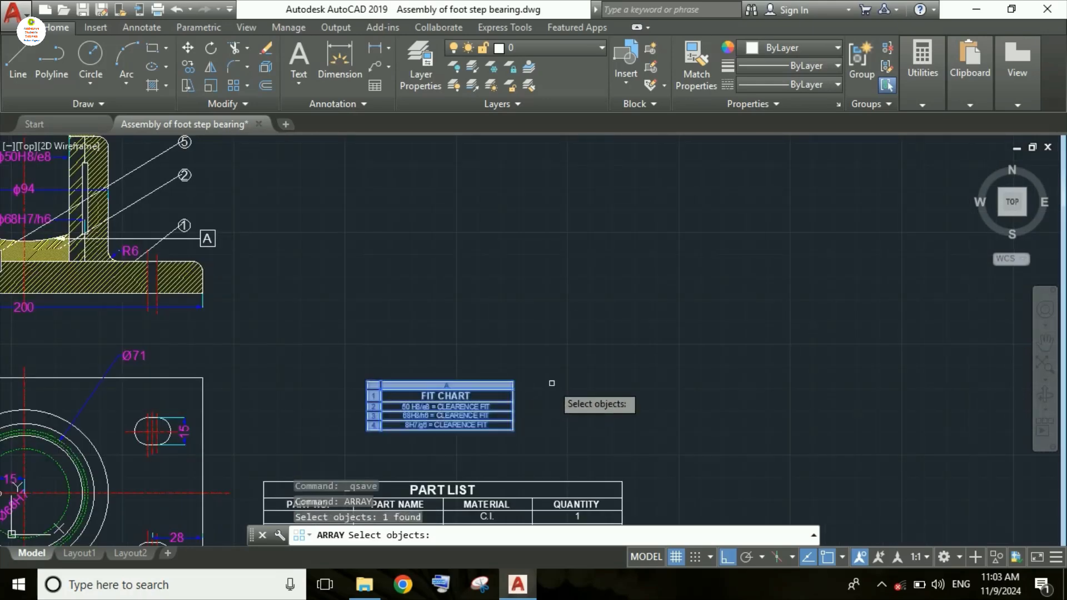
{"action": "key", "text": "Return"}
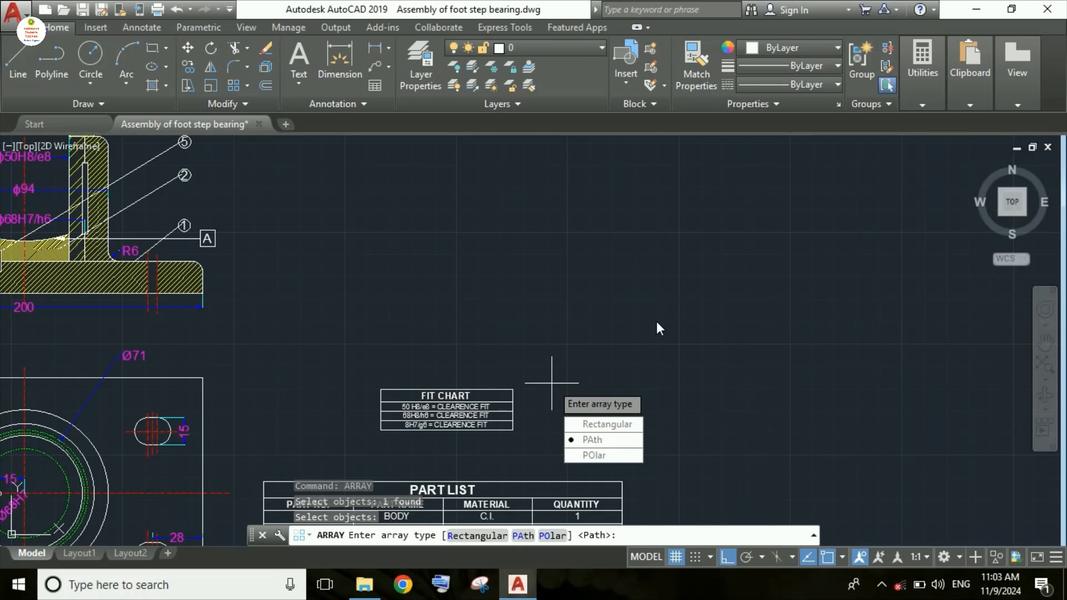
{"action": "type", "text": "r"}
{"action": "key", "text": "Return"}
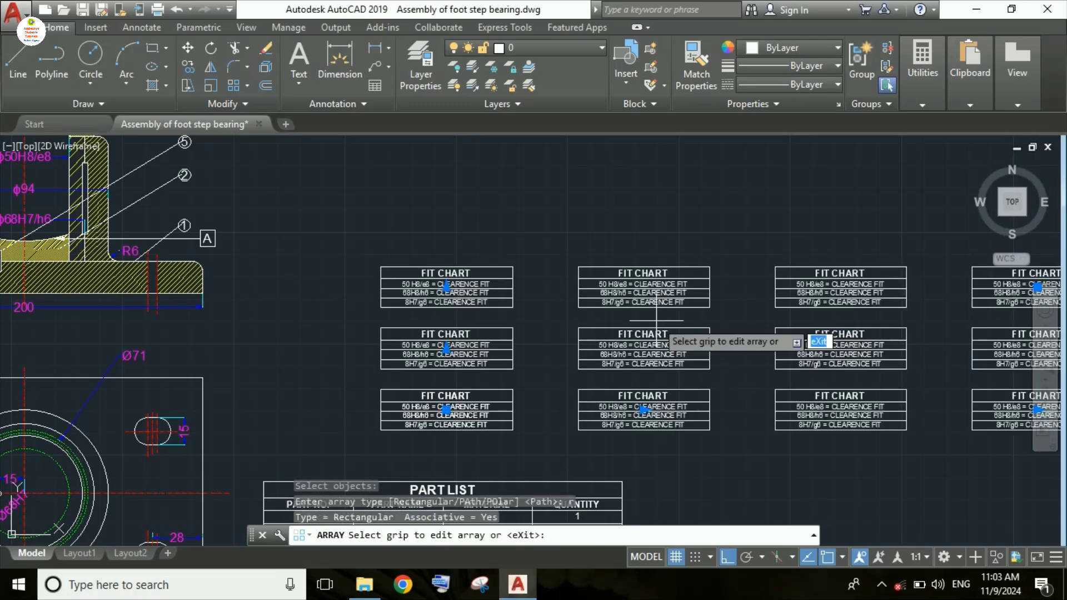
Set the FIT CHART array to 3 columns with a column spacing of 100
{"action": "scroll", "coordinate": [559, 251], "scroll_direction": "down", "scroll_amount": 2}
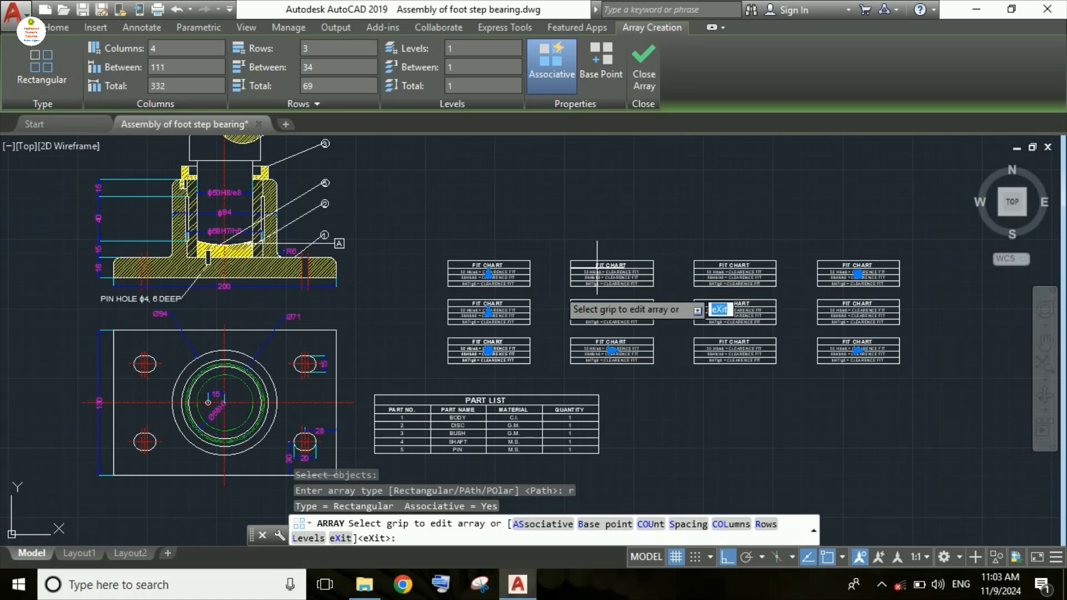
{"action": "scroll", "coordinate": [809, 284], "scroll_direction": "up", "scroll_amount": 2}
{"action": "scroll", "coordinate": [705, 301], "scroll_direction": "down", "scroll_amount": 2}
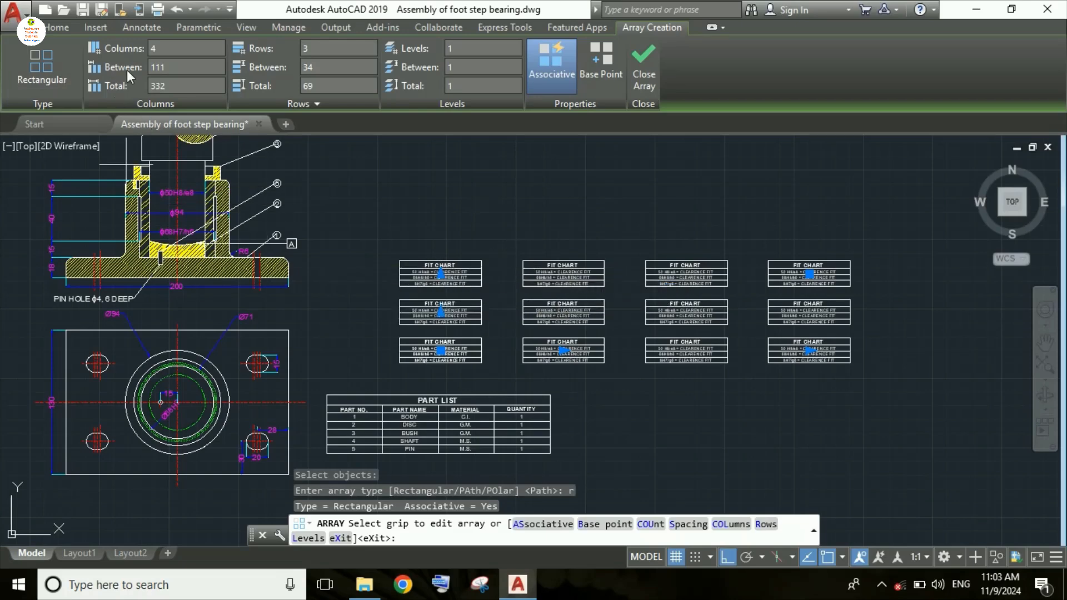
{"action": "scroll", "coordinate": [548, 285], "scroll_direction": "down", "scroll_amount": 3}
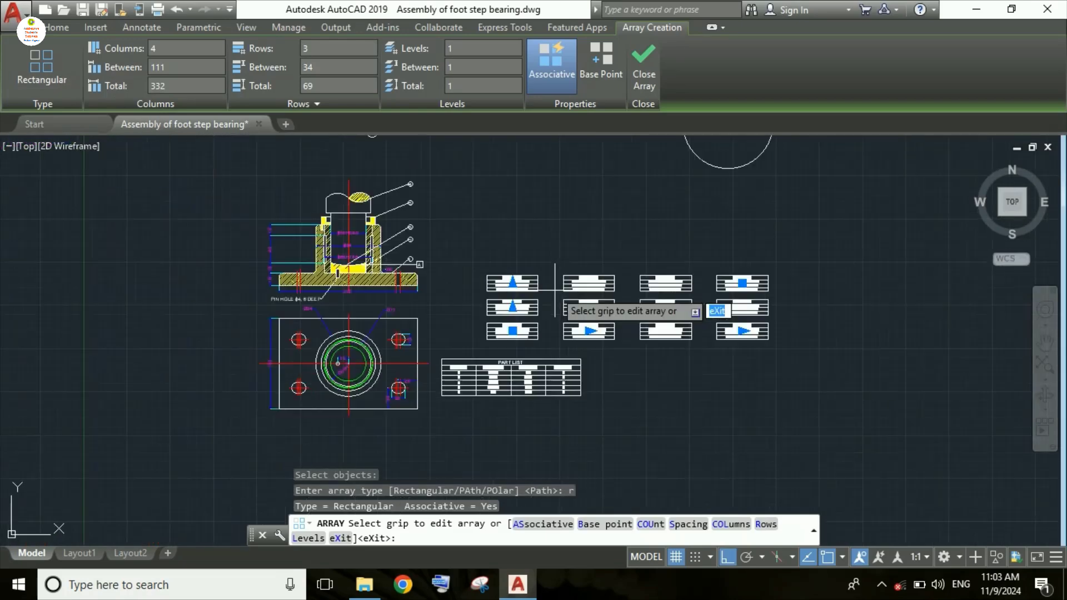
{"action": "scroll", "coordinate": [636, 271], "scroll_direction": "up", "scroll_amount": 4}
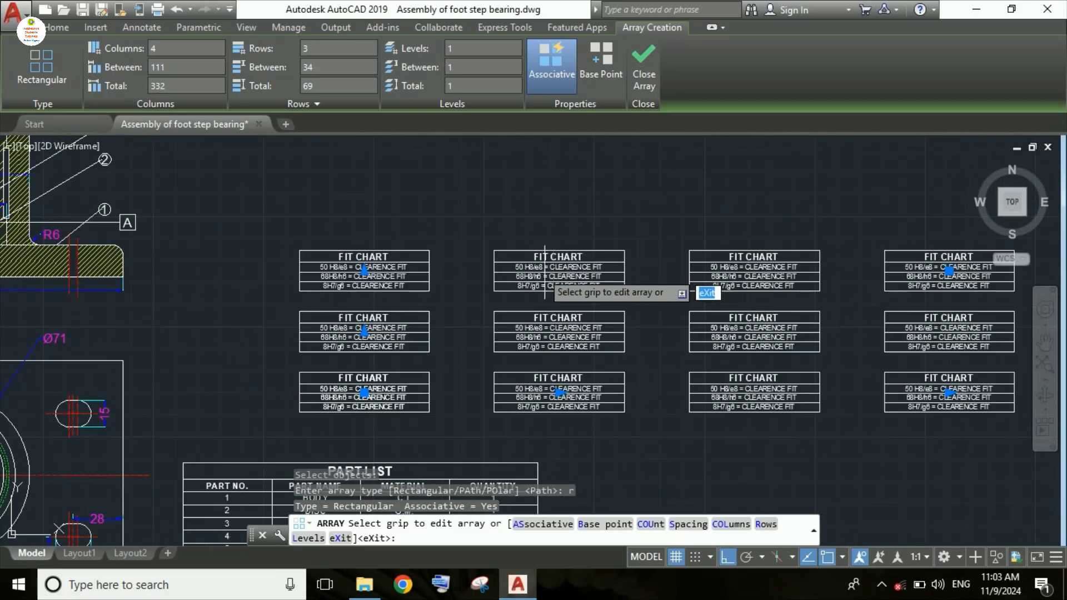
{"action": "scroll", "coordinate": [639, 272], "scroll_direction": "down", "scroll_amount": 2}
{"action": "middle_click_drag", "start_coordinate": [640, 266], "coordinate": [609, 259]}
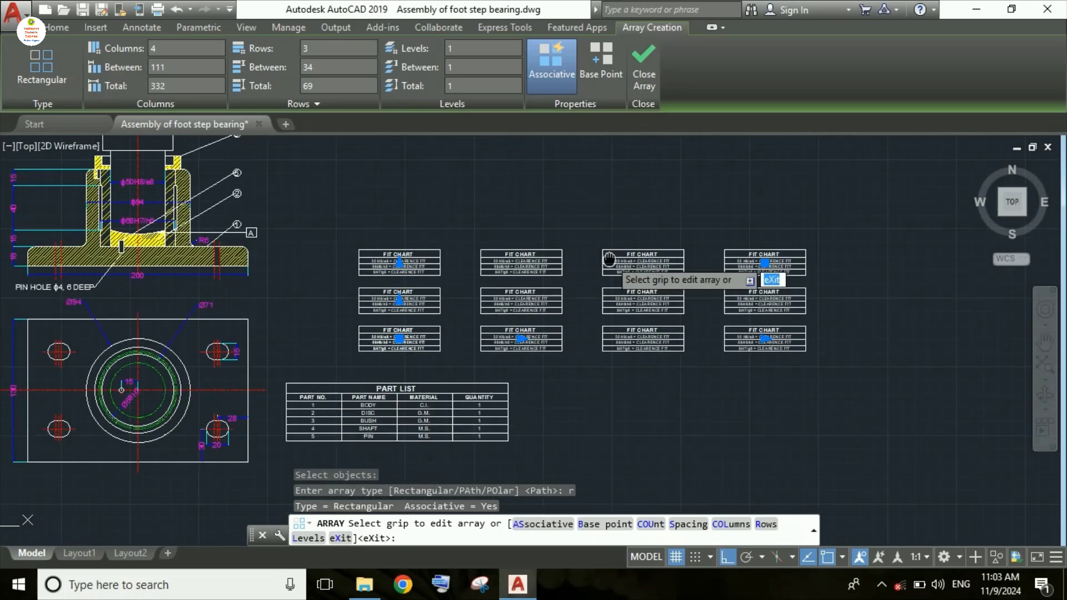
{"action": "left_click", "coordinate": [172, 50]}
{"action": "type", "text": "3"}
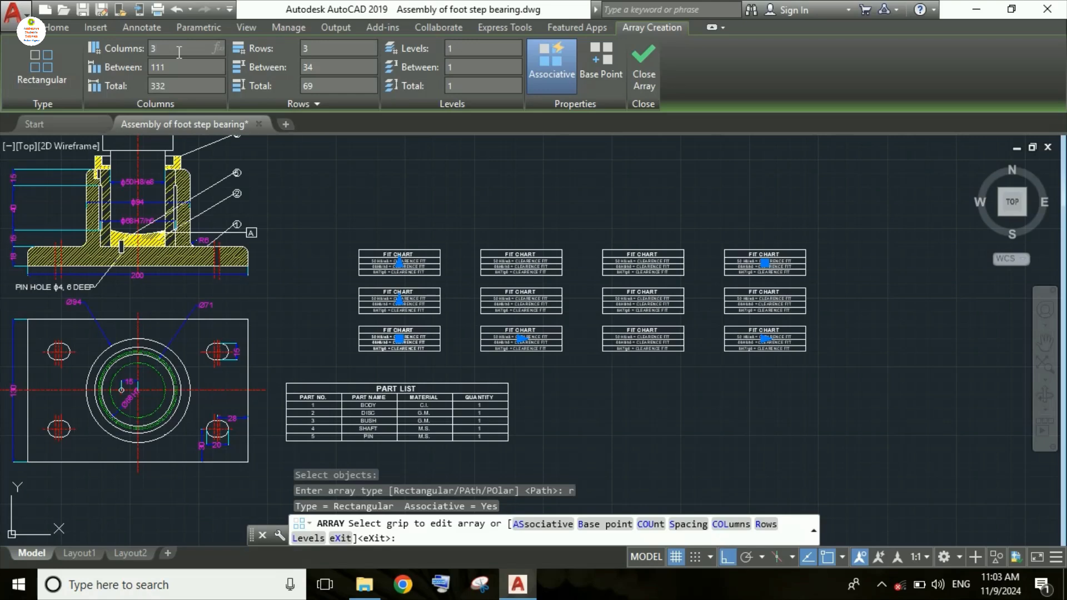
{"action": "key", "text": "Return"}
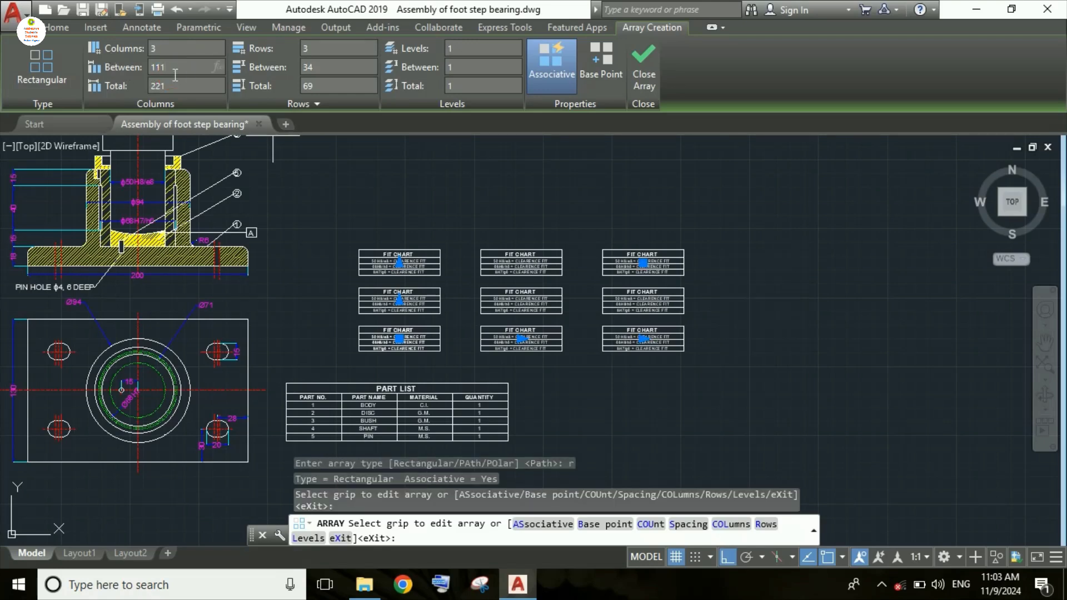
{"action": "left_click", "coordinate": [175, 71]}
{"action": "type", "text": "100"}
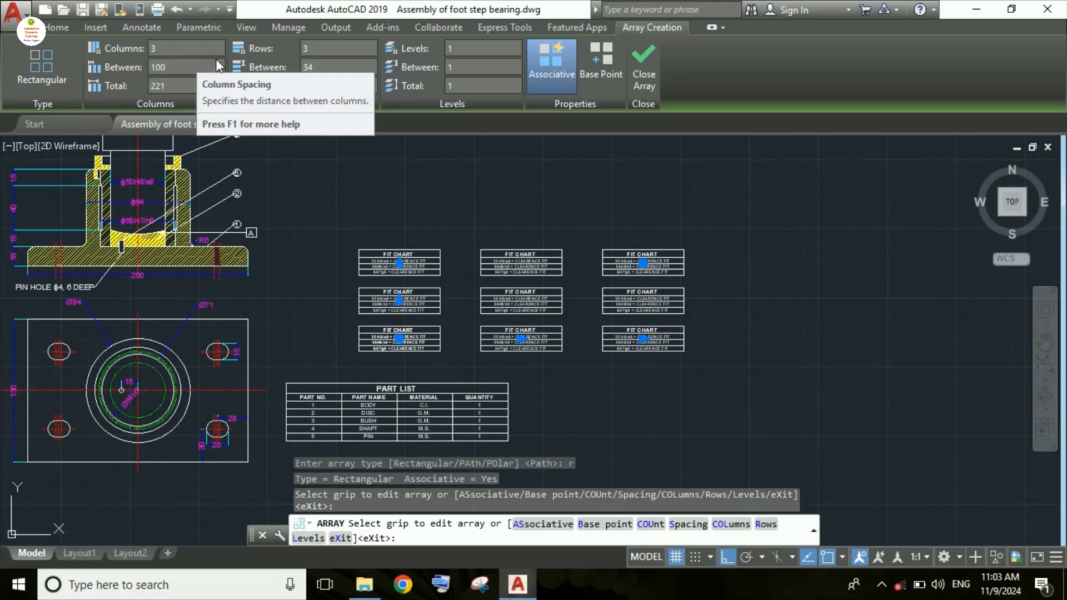
{"action": "key", "text": "Return"}
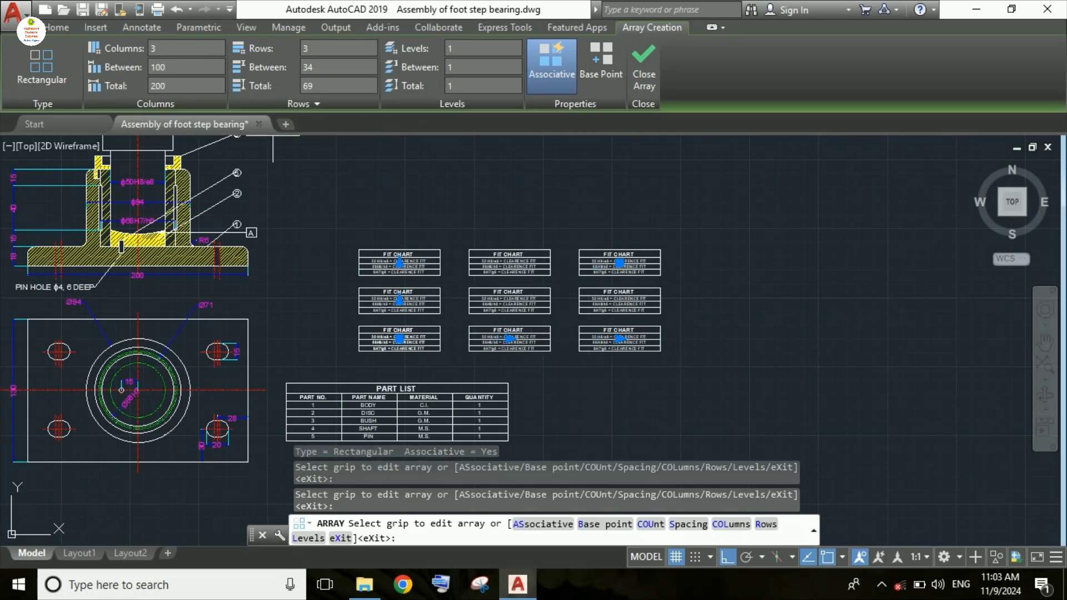
Set the FIT CHART array's row spacing to 100 and finish the array
{"action": "left_click", "coordinate": [335, 57]}
{"action": "left_click", "coordinate": [331, 77]}
{"action": "type", "text": "100"}
{"action": "key", "text": "Return"}
{"action": "scroll", "coordinate": [536, 231], "scroll_direction": "down", "scroll_amount": 2}
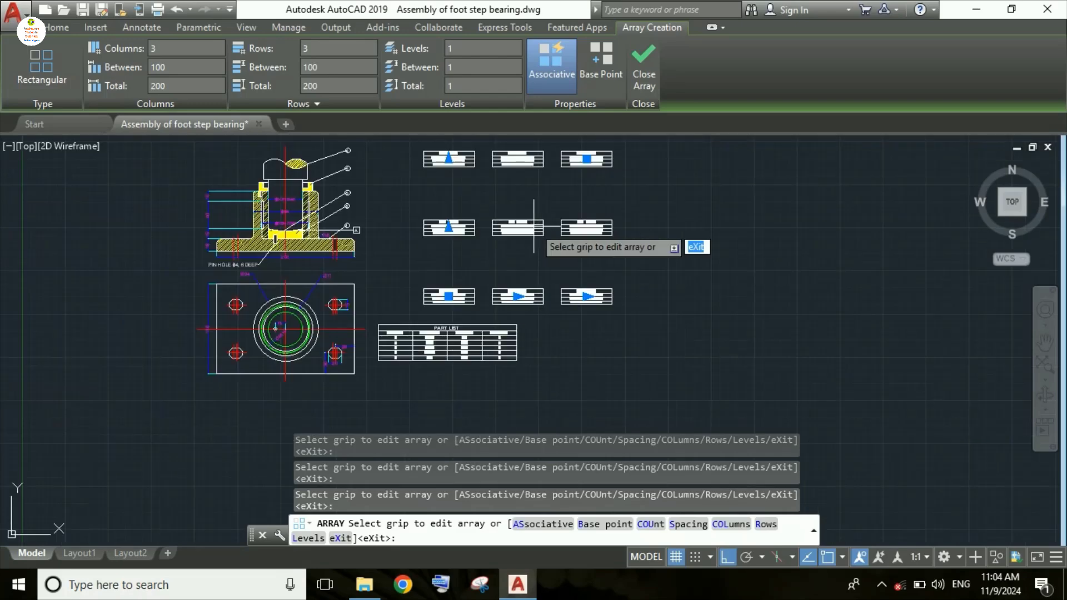
{"action": "middle_click_drag", "start_coordinate": [518, 188], "coordinate": [520, 209]}
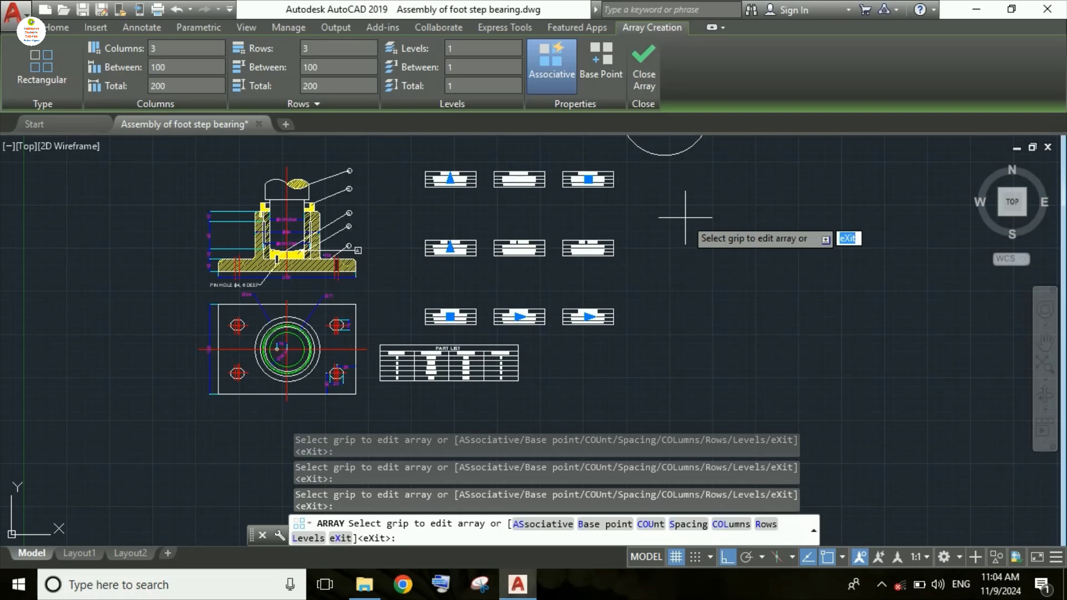
{"action": "key", "text": "Return"}
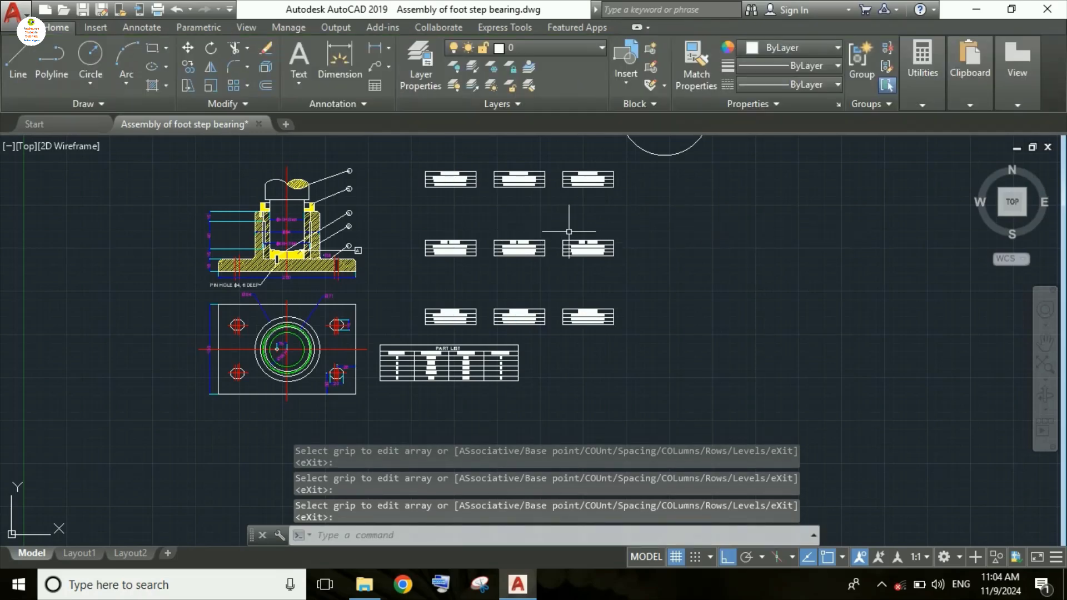
{"action": "scroll", "coordinate": [461, 183], "scroll_direction": "up", "scroll_amount": 2}
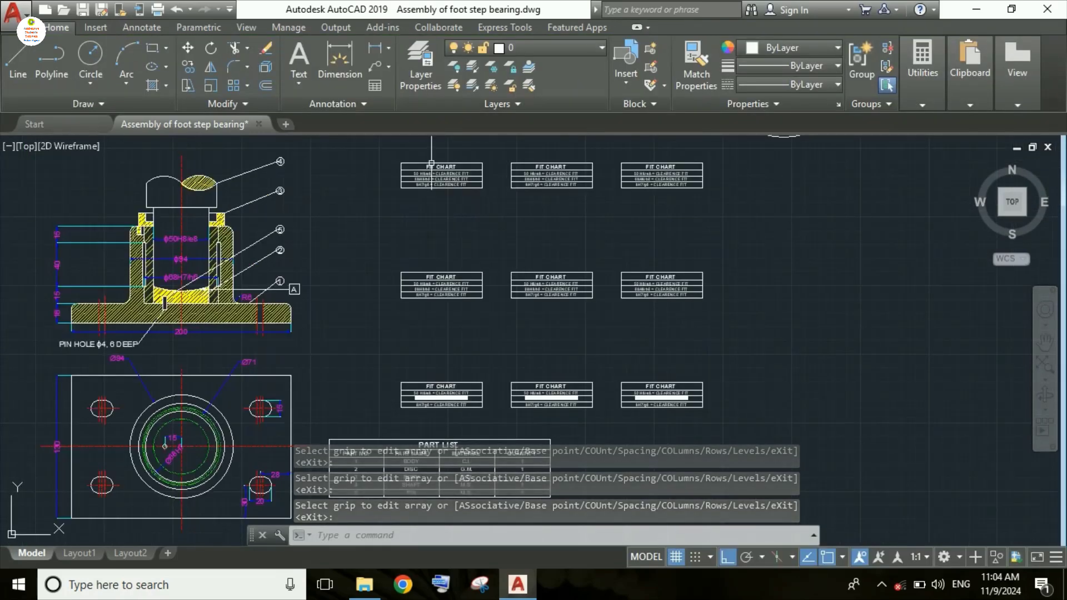
{"action": "scroll", "coordinate": [645, 317], "scroll_direction": "down", "scroll_amount": 2}
{"action": "middle_click_drag", "start_coordinate": [644, 316], "coordinate": [610, 300]}
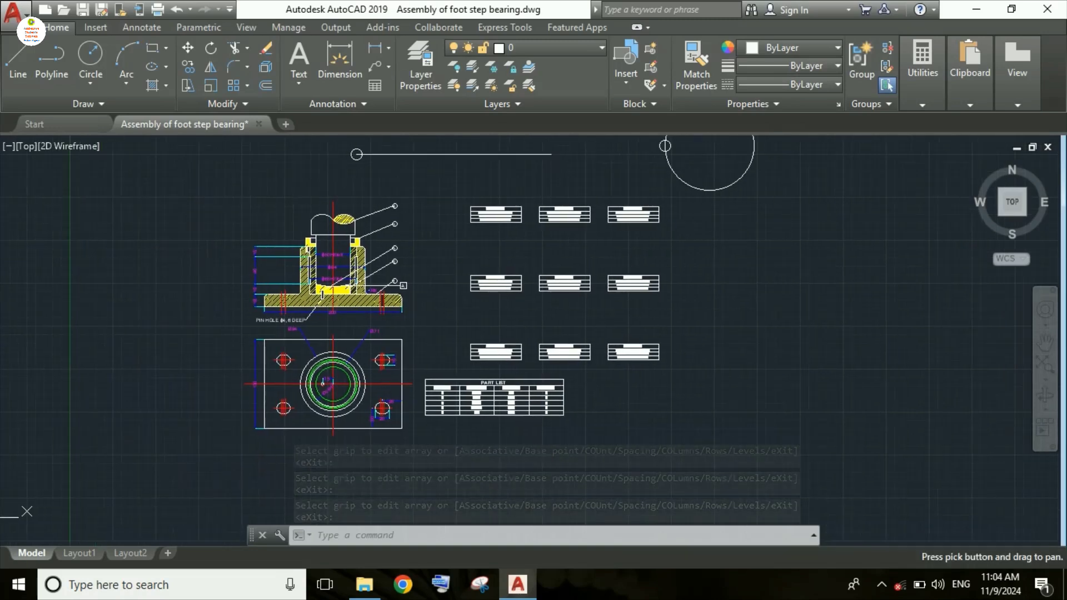
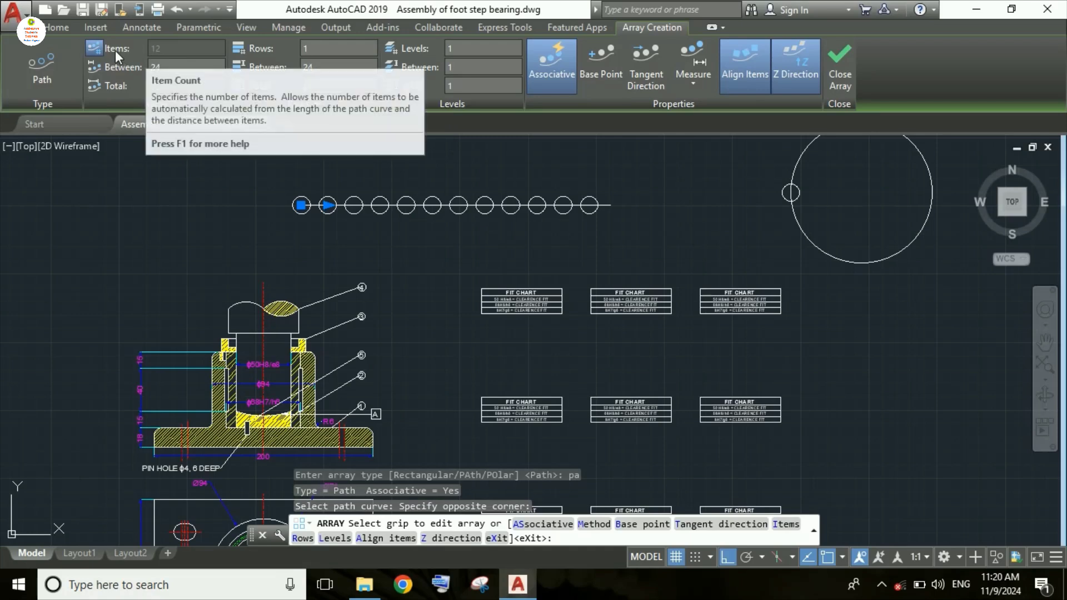
Enable a custom item count for the path array of small circles along the line and set it to 10
{"action": "left_click", "coordinate": [98, 51]}
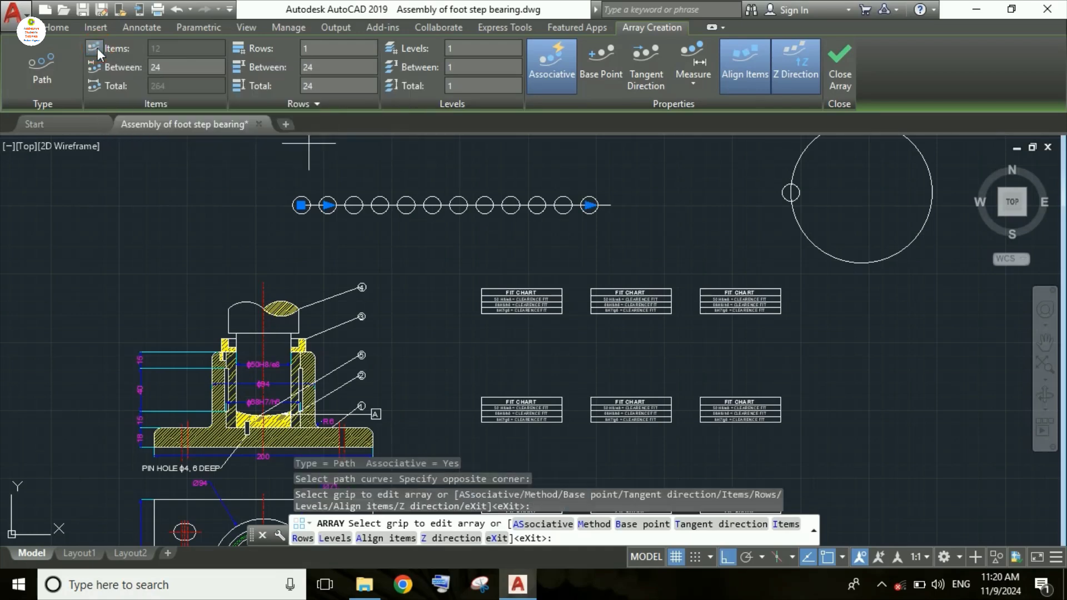
{"action": "left_click", "coordinate": [183, 54]}
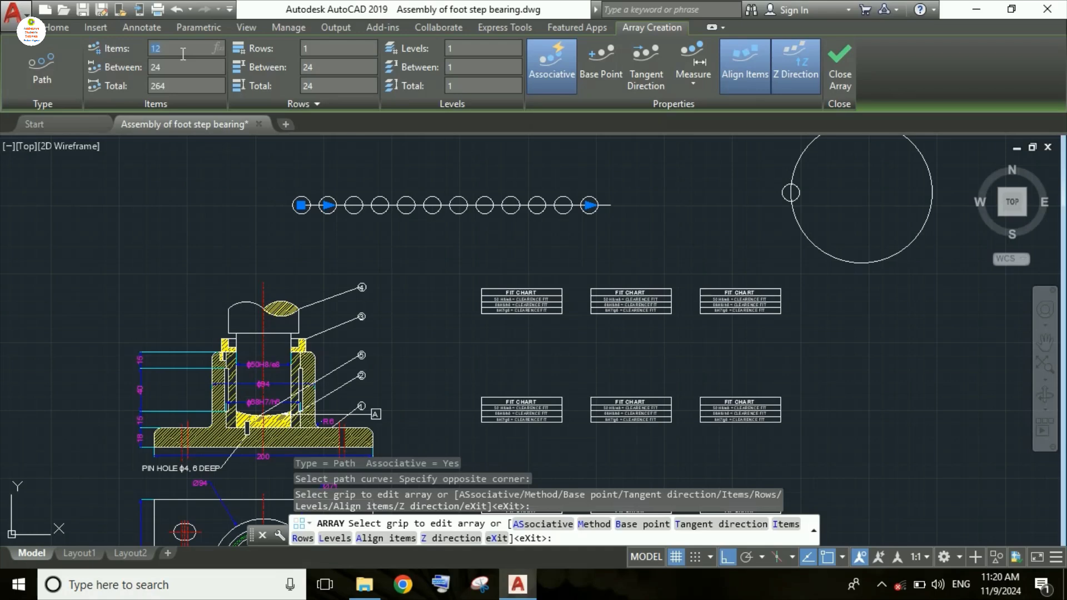
{"action": "type", "text": "10"}
{"action": "key", "text": "Return"}
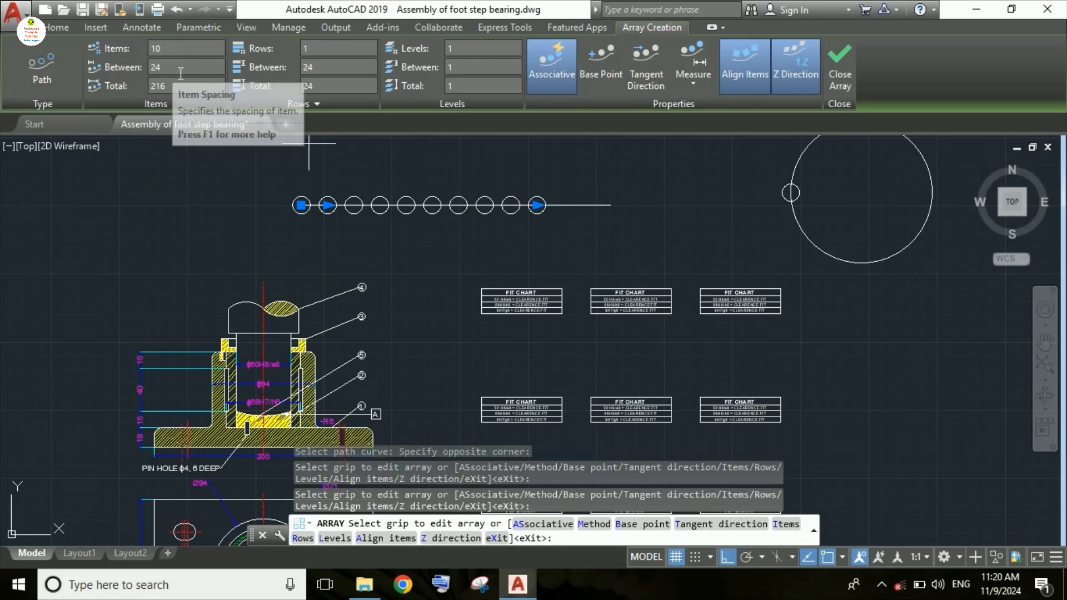
Set the spacing between the small circles in the path array along the line to 31
{"action": "left_click", "coordinate": [180, 74]}
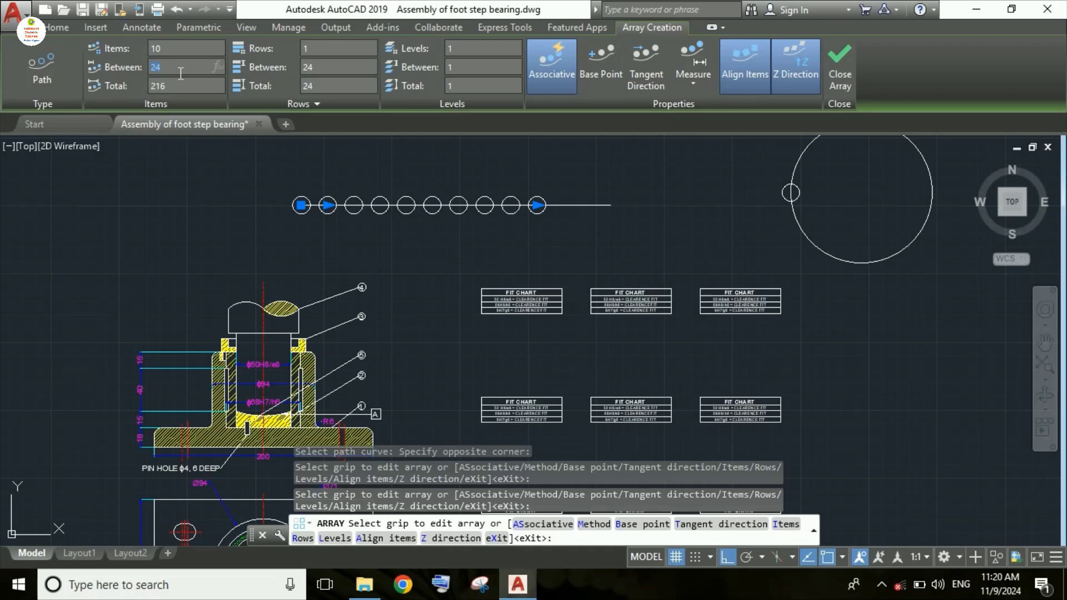
{"action": "type", "text": "31"}
{"action": "key", "text": "Return"}
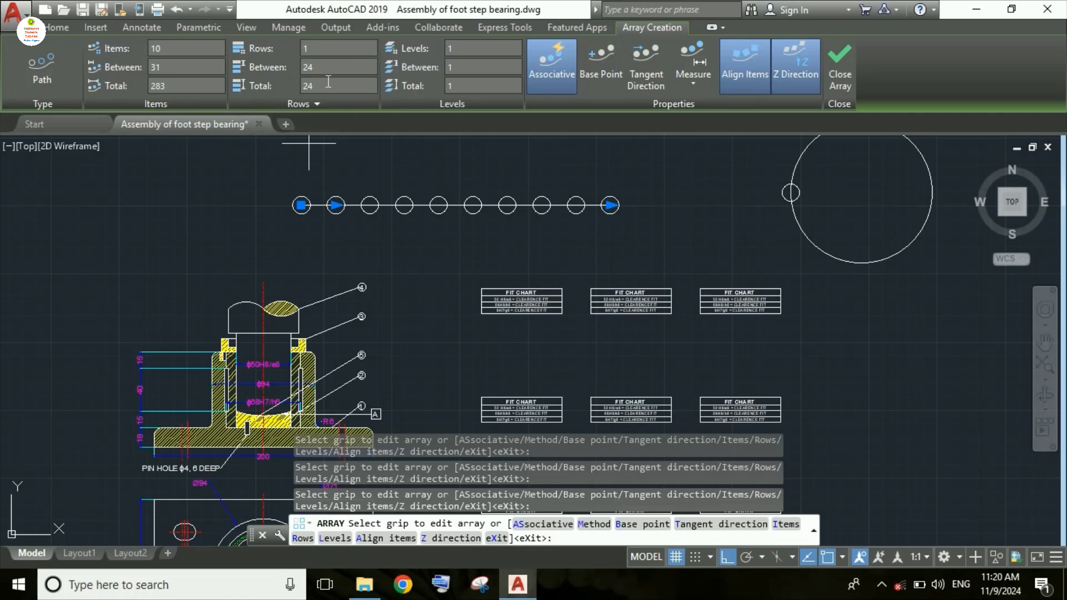
Set the path array of circles to 3 rows with a row spacing of 50 and finish the array
{"action": "scroll", "coordinate": [360, 197], "scroll_direction": "down", "scroll_amount": 4}
{"action": "scroll", "coordinate": [389, 209], "scroll_direction": "up", "scroll_amount": 2}
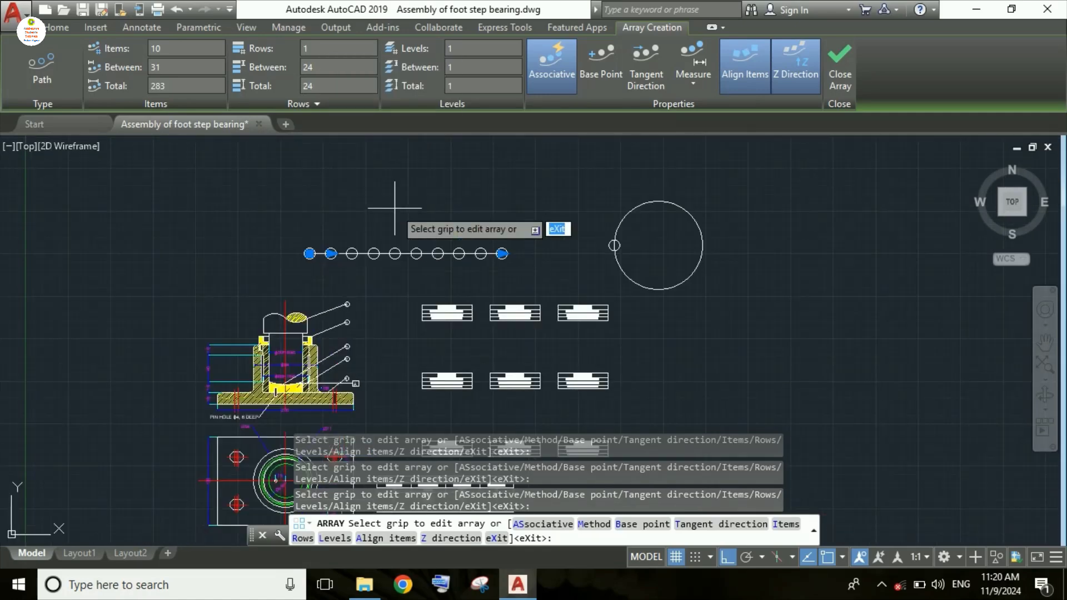
{"action": "left_click", "coordinate": [319, 52]}
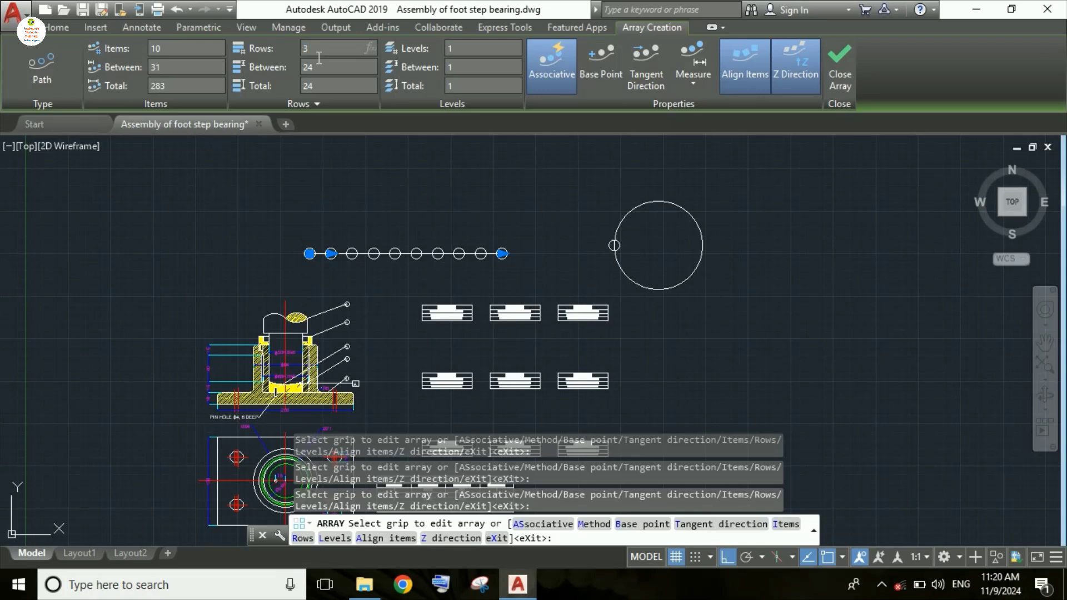
{"action": "type", "text": "3"}
{"action": "key", "text": "Return"}
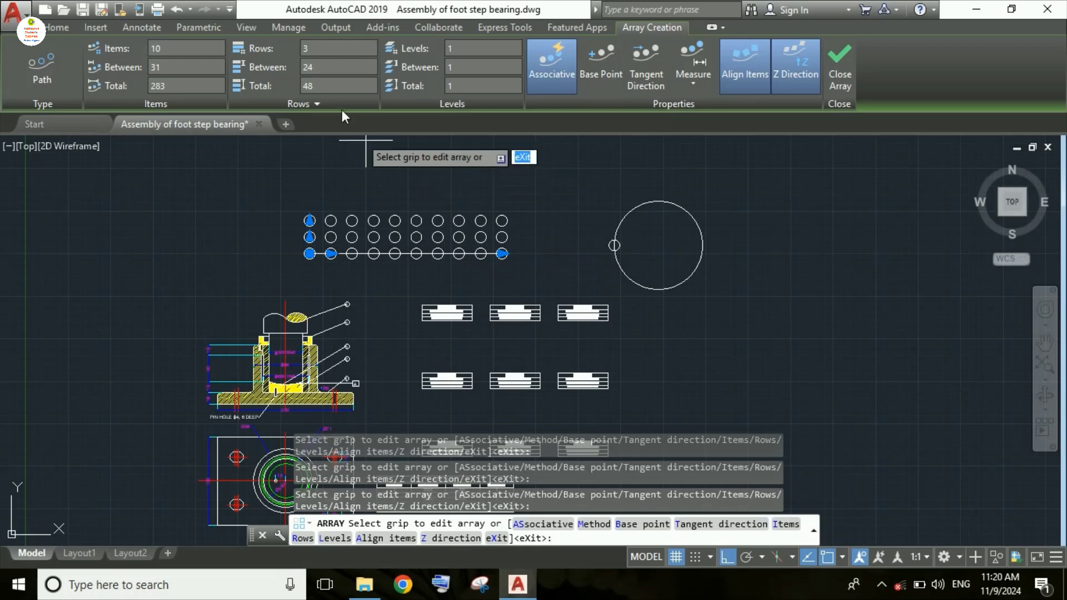
{"action": "left_click", "coordinate": [333, 75]}
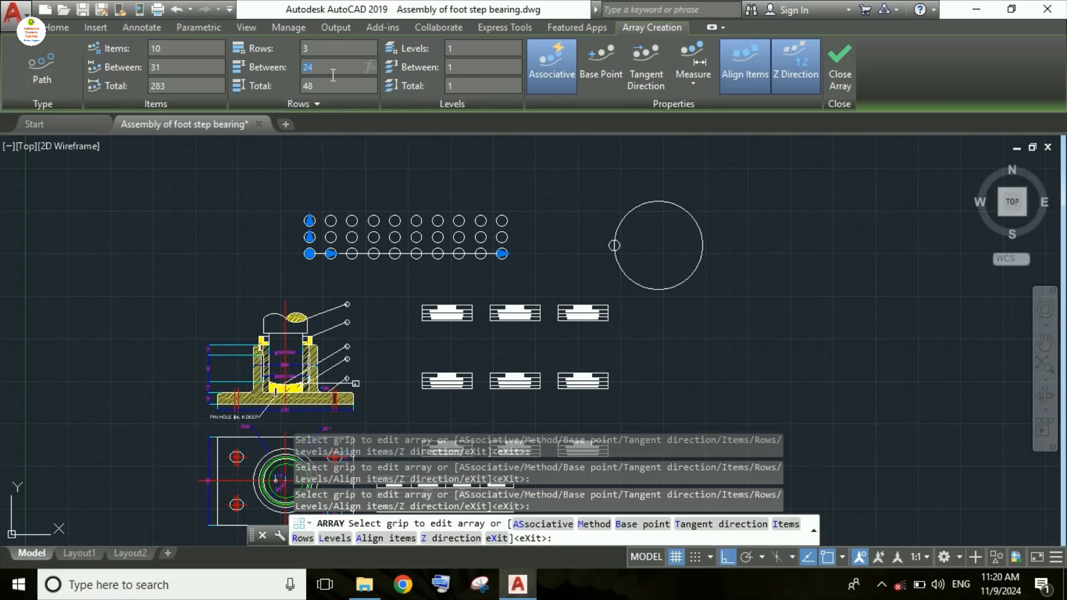
{"action": "type", "text": "50"}
{"action": "key", "text": "Return"}
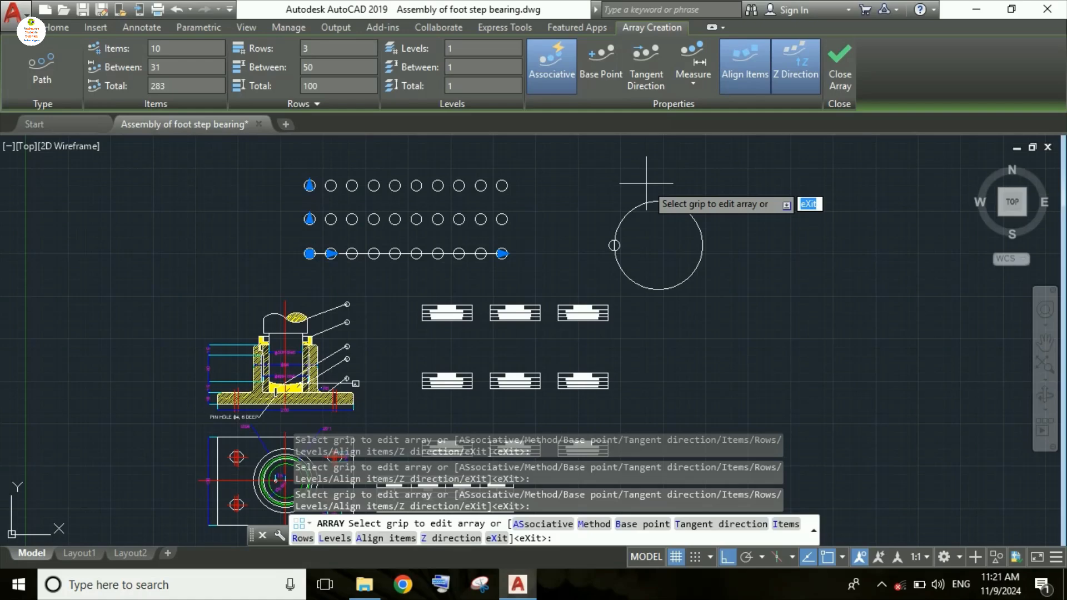
{"action": "key", "text": "Return"}
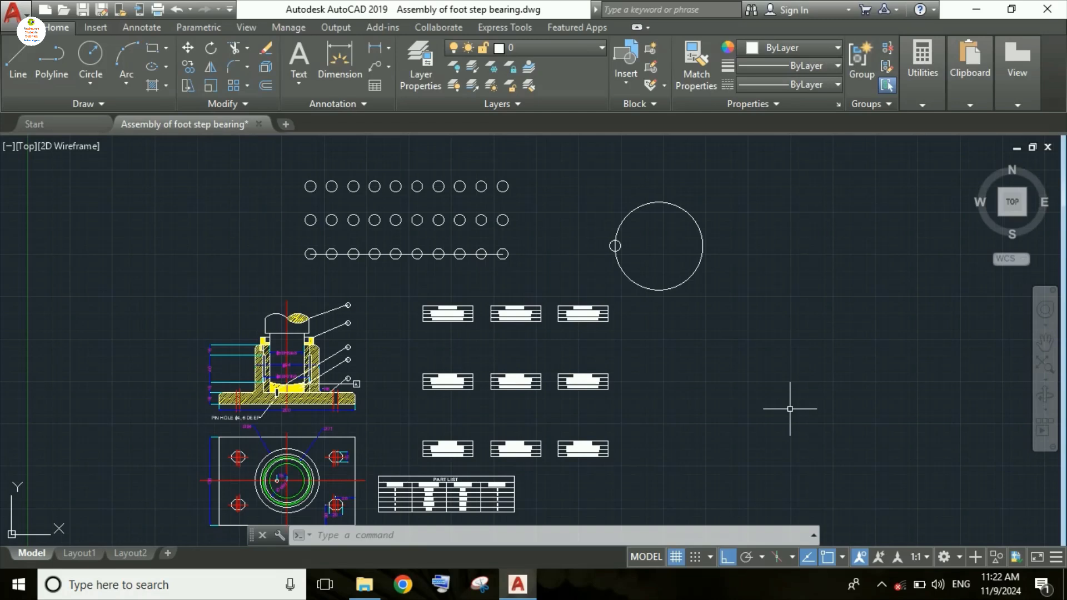
Create a polar array of the small circle on the large circle's edge, centred on the large circle's center point
{"action": "type", "text": "ARRAy"}
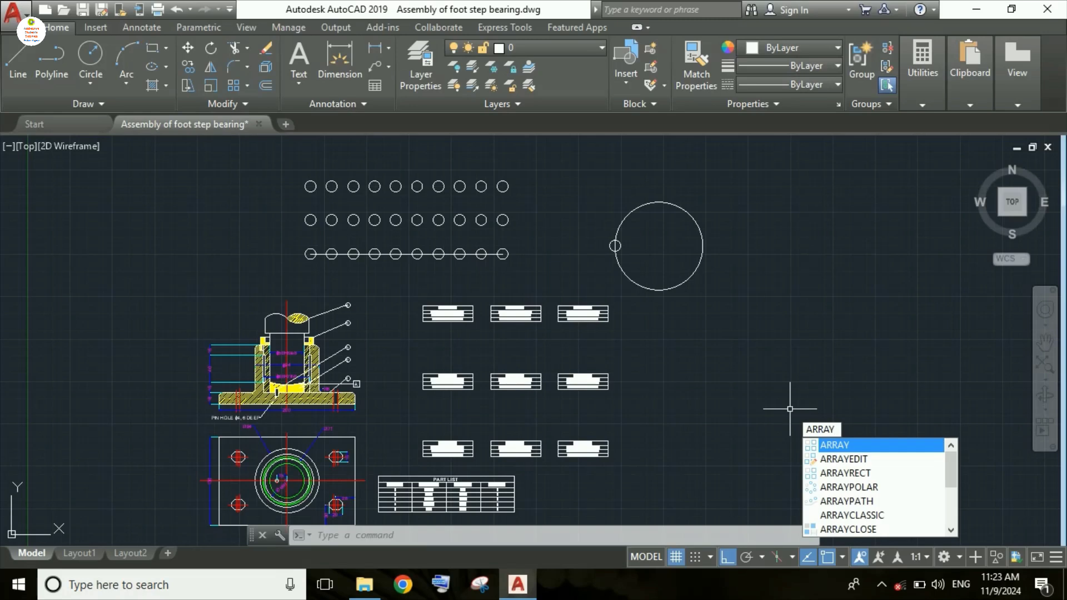
{"action": "key", "text": "Return"}
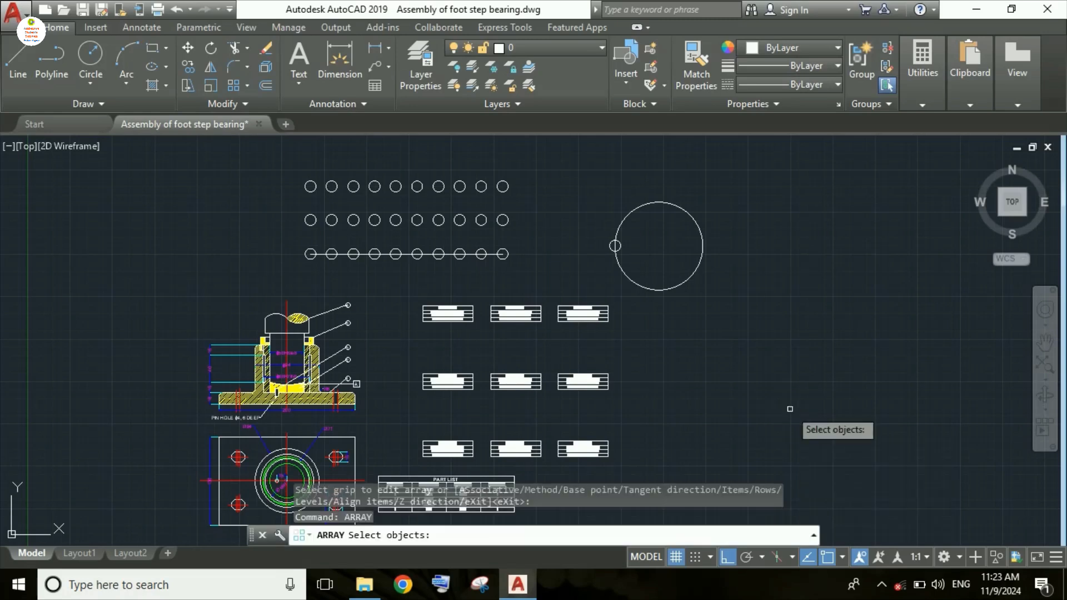
{"action": "left_click", "coordinate": [614, 245]}
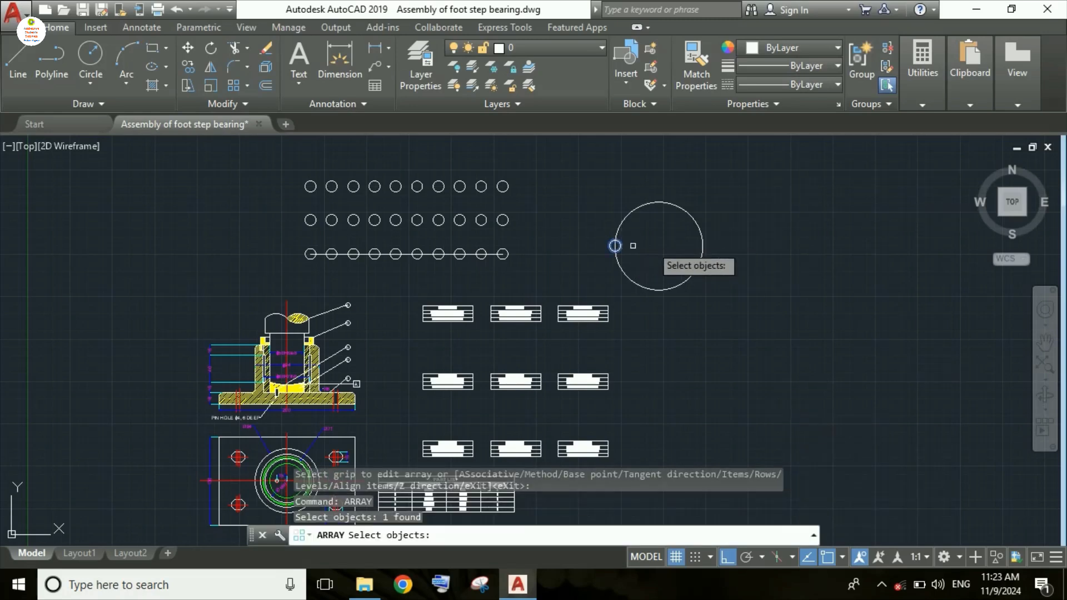
{"action": "key", "text": "Return"}
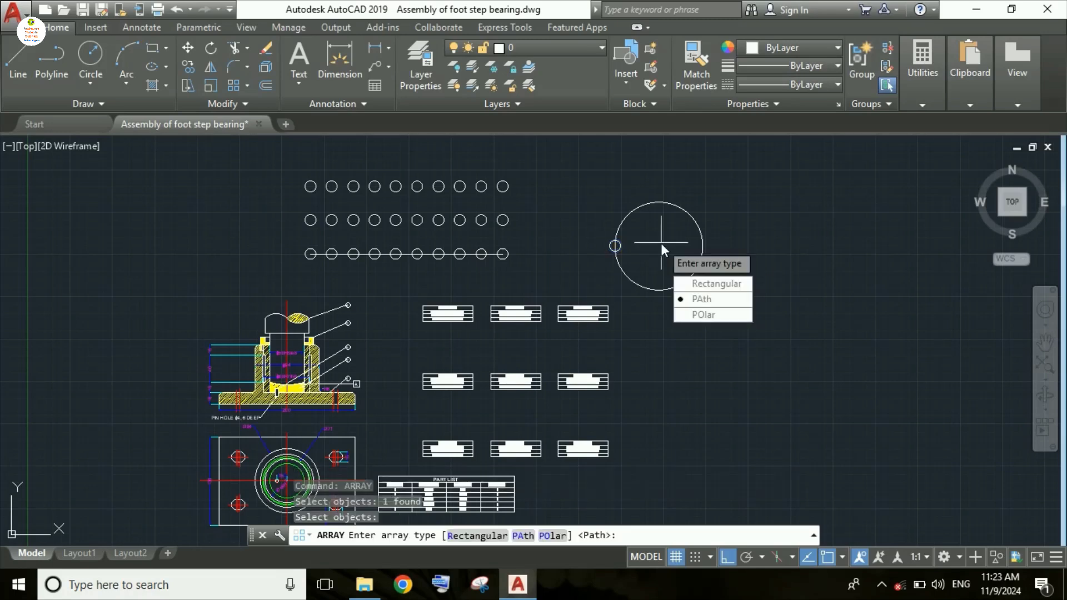
{"action": "type", "text": "po"}
{"action": "key", "text": "Return"}
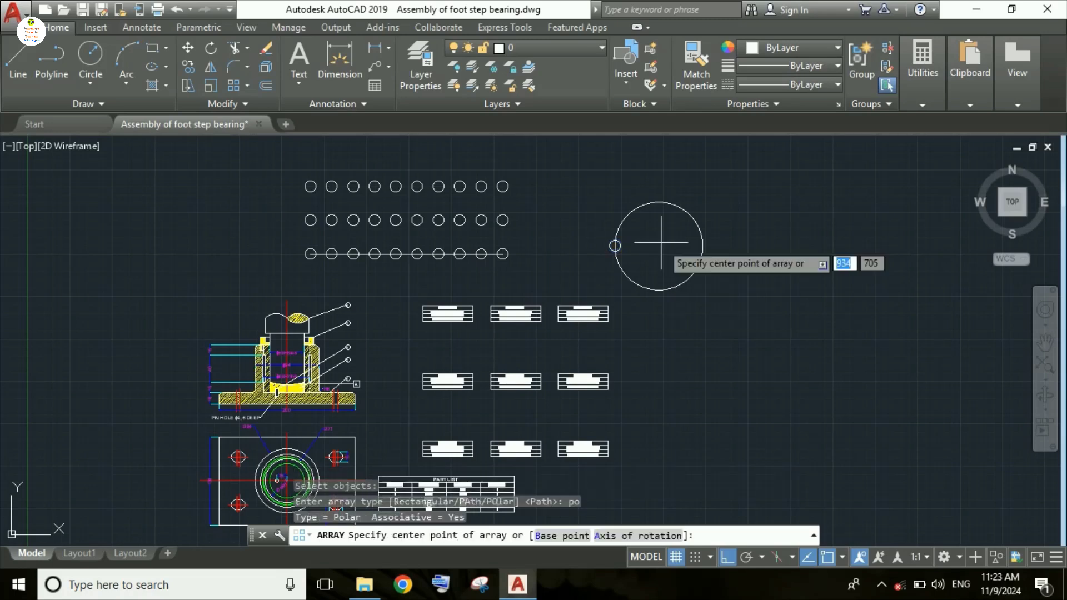
{"action": "scroll", "coordinate": [661, 242], "scroll_direction": "up", "scroll_amount": 2}
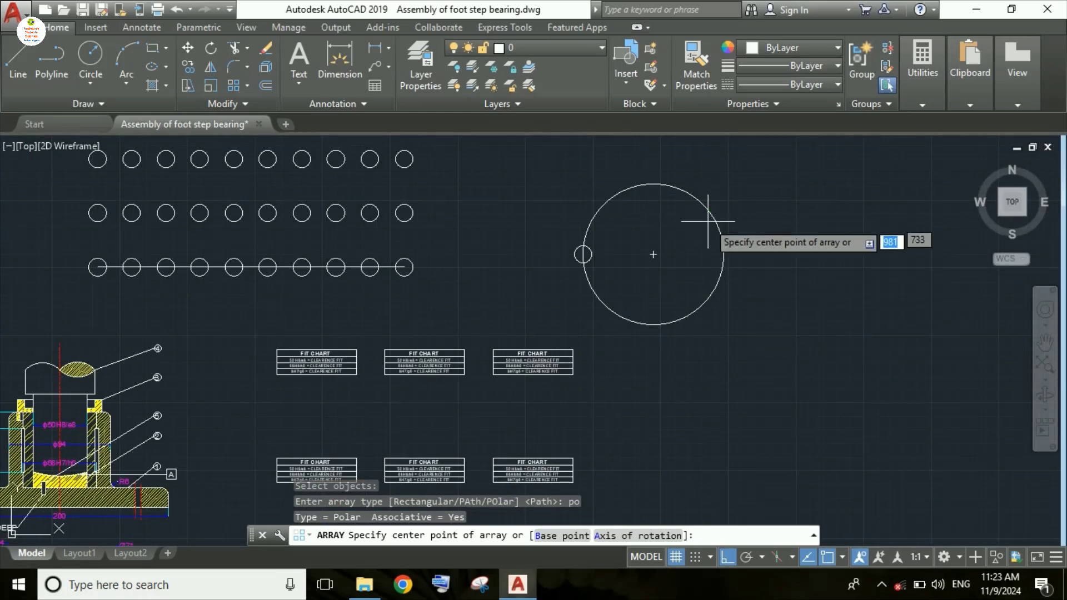
{"action": "left_click", "coordinate": [653, 254]}
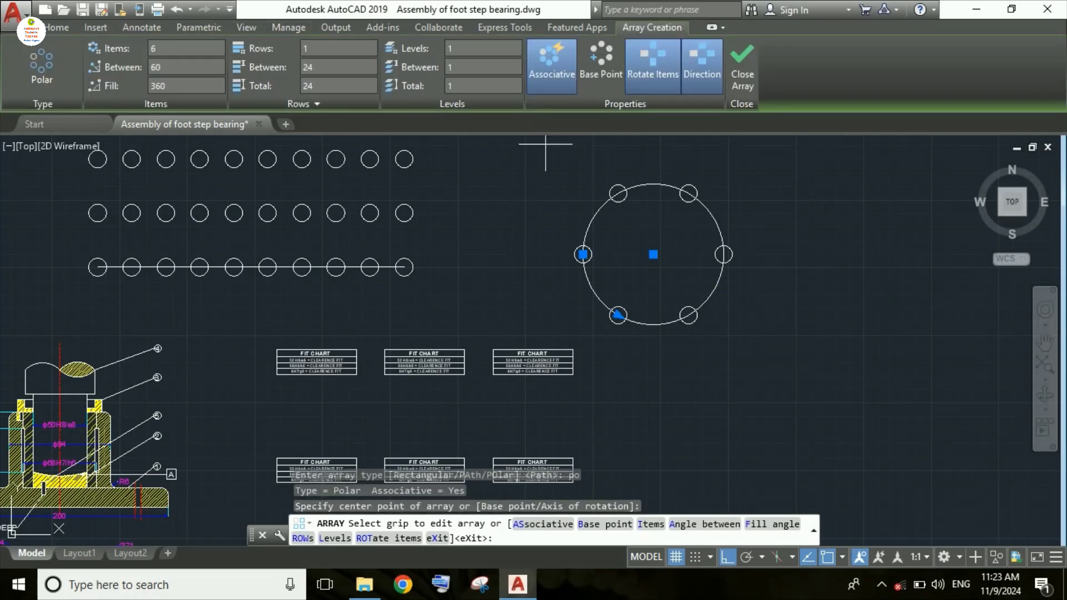
Set the polar array's item count to 8 within the full 360-degree fill
{"action": "left_click", "coordinate": [176, 59]}
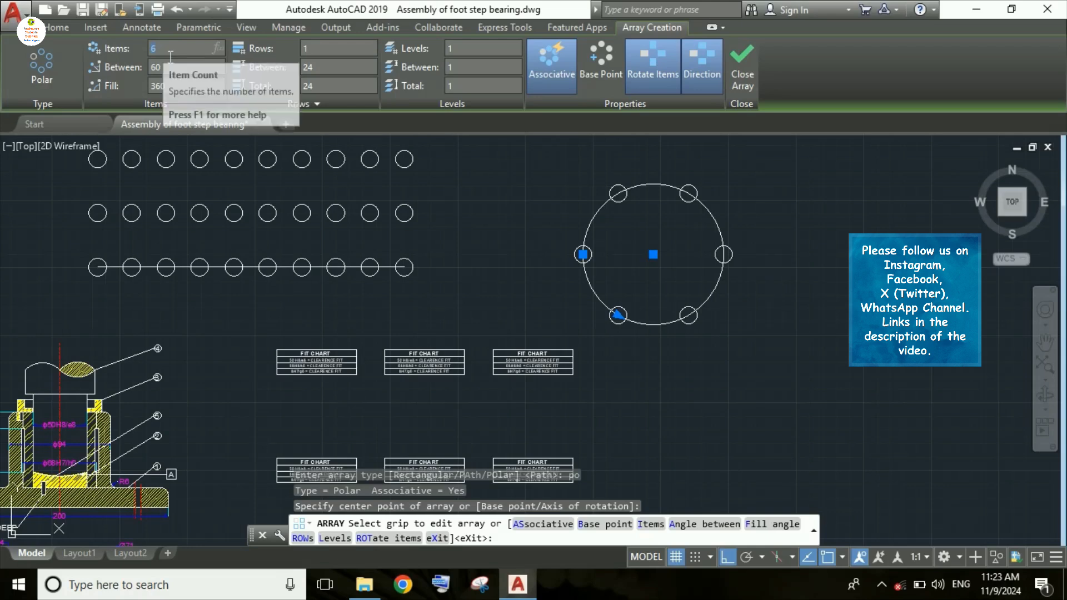
{"action": "left_click", "coordinate": [178, 58]}
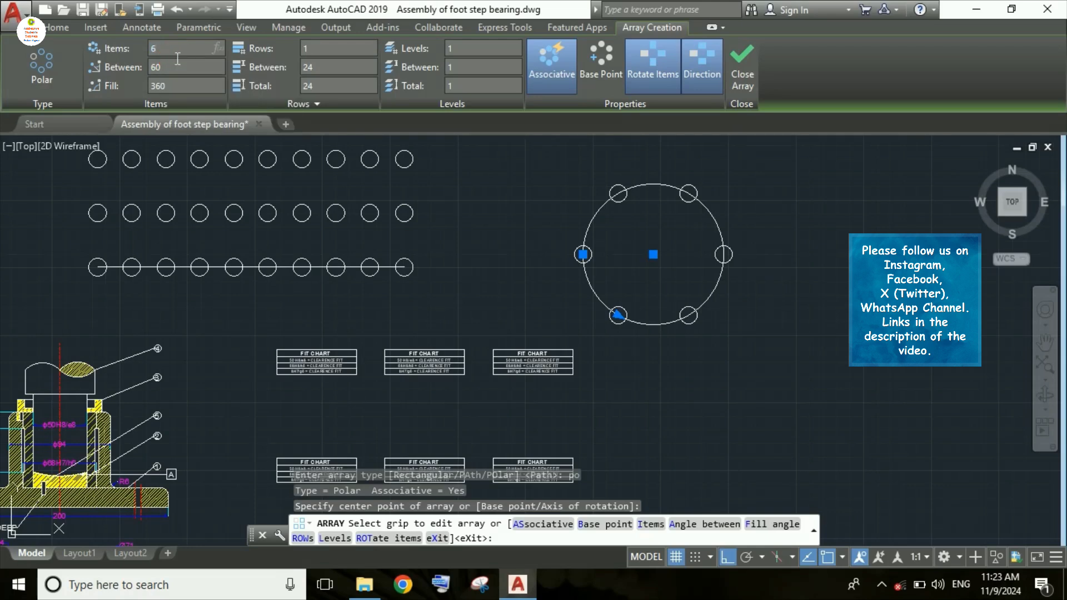
{"action": "left_click_drag", "start_coordinate": [177, 58], "coordinate": [150, 54]}
{"action": "type", "text": "8"}
{"action": "key", "text": "Return"}
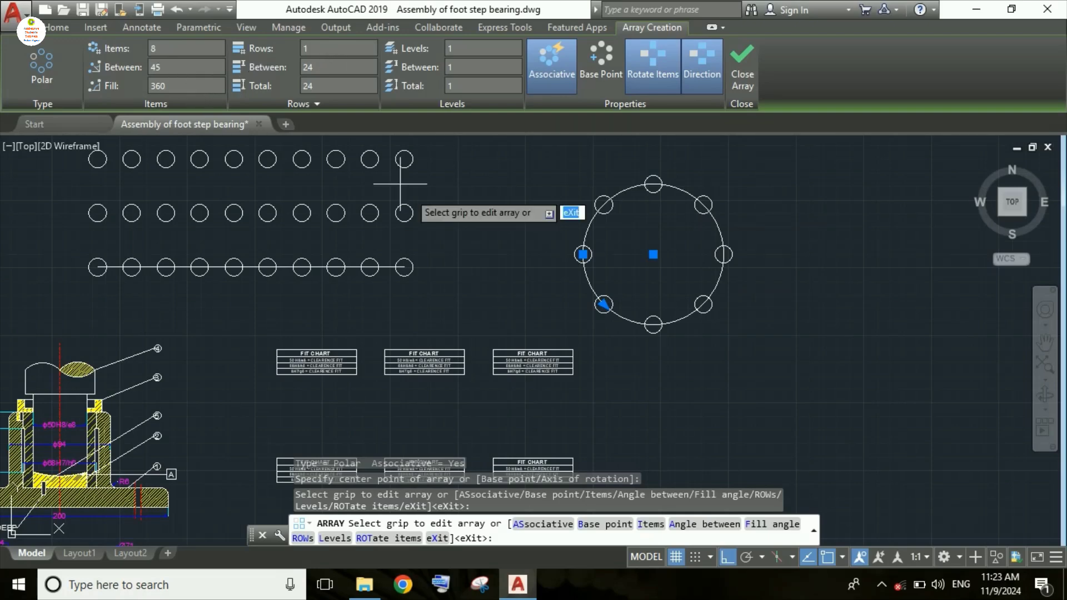
Try a row count of 30 for the polar array of small circles
{"action": "scroll", "coordinate": [502, 225], "scroll_direction": "down", "scroll_amount": 4}
{"action": "scroll", "coordinate": [509, 201], "scroll_direction": "up", "scroll_amount": 2}
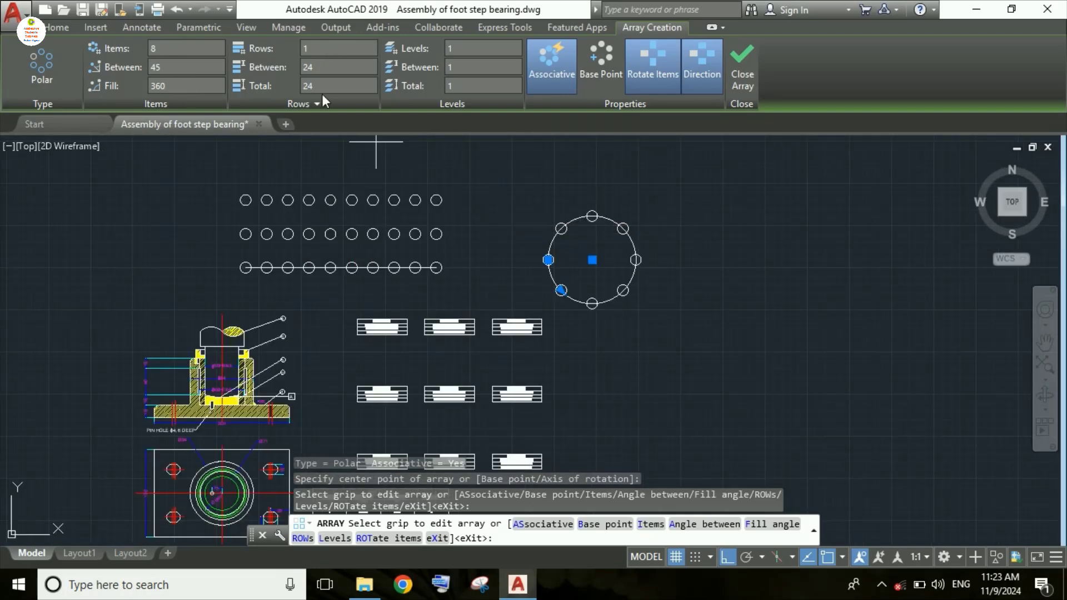
{"action": "left_click", "coordinate": [325, 54]}
{"action": "type", "text": "30"}
{"action": "key", "text": "Return"}
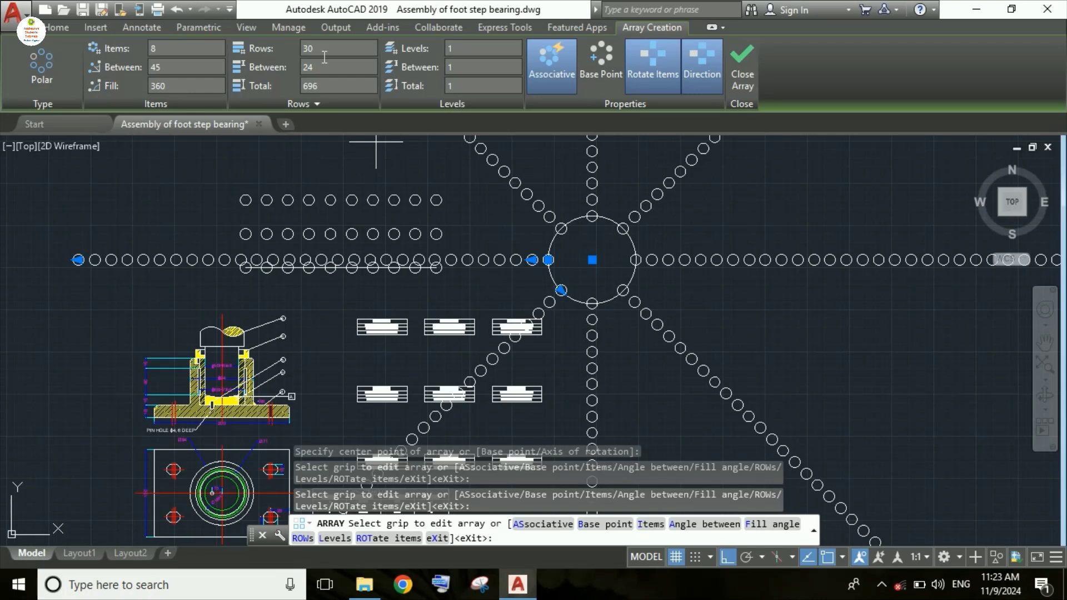
Set the polar array's row count to 3
{"action": "left_click", "coordinate": [324, 58]}
{"action": "type", "text": "3"}
{"action": "key", "text": "Return"}
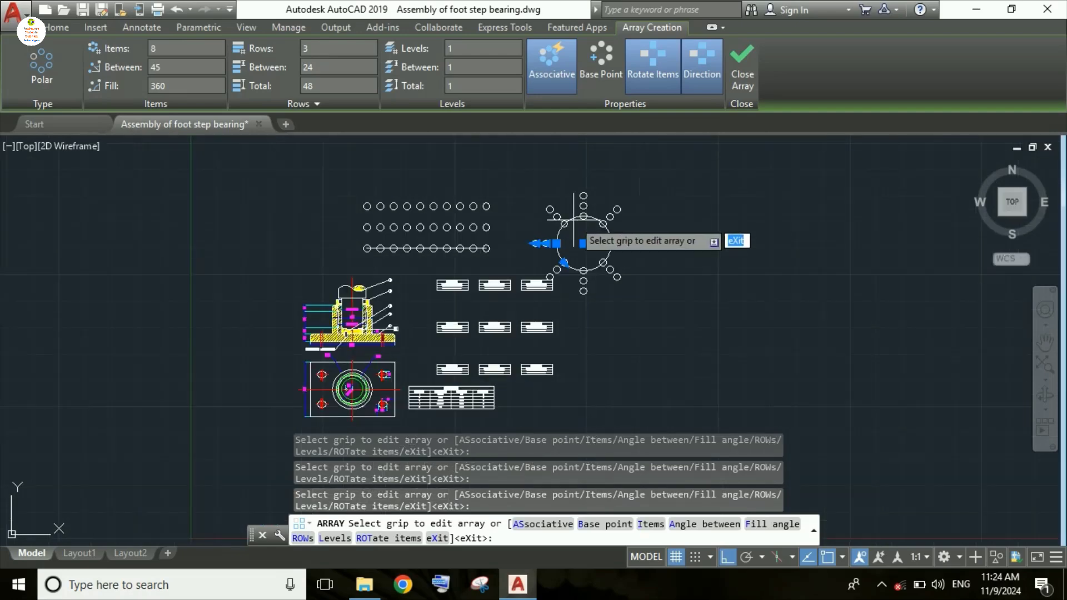
{"action": "scroll", "coordinate": [570, 292], "scroll_direction": "up", "scroll_amount": 2}
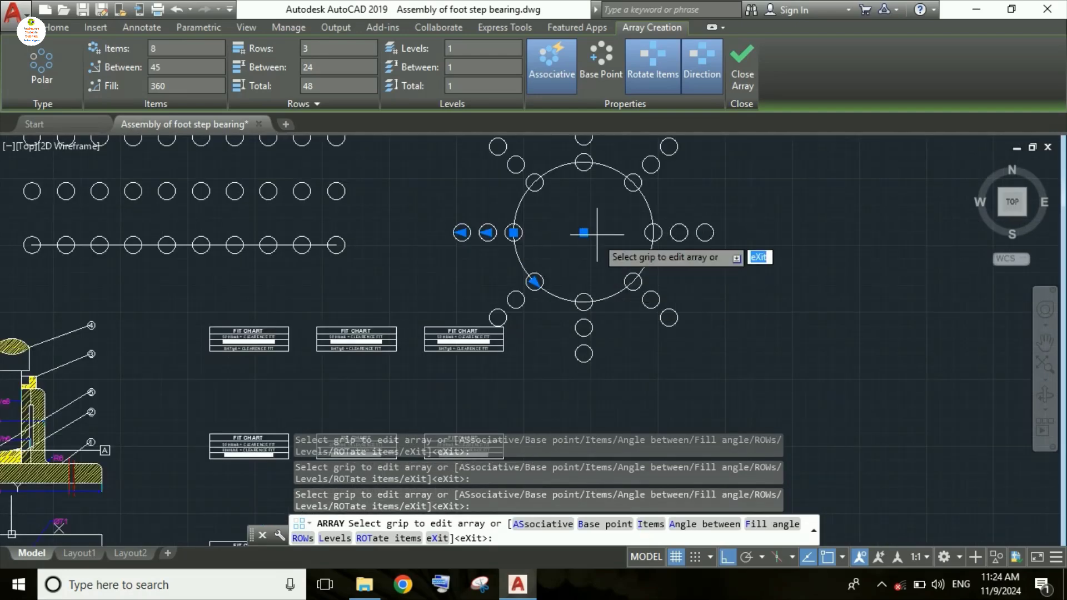
{"action": "scroll", "coordinate": [569, 250], "scroll_direction": "down", "scroll_amount": 2}
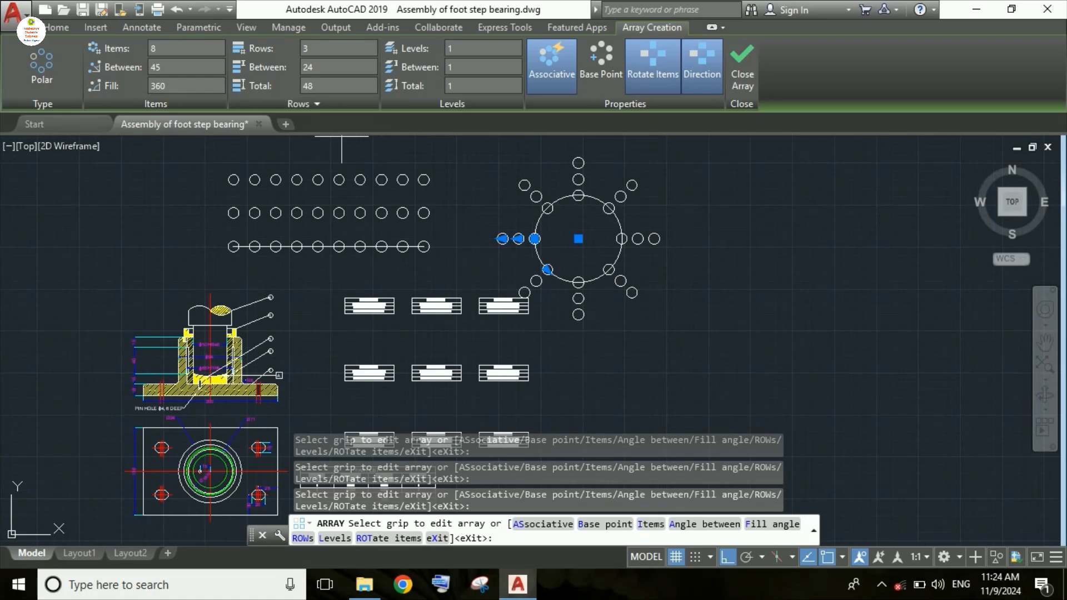
Set the polar array's row spacing to 10, inspect the circles around the large circle, and finish the array
{"action": "left_click", "coordinate": [326, 72]}
{"action": "type", "text": "10"}
{"action": "key", "text": "Return"}
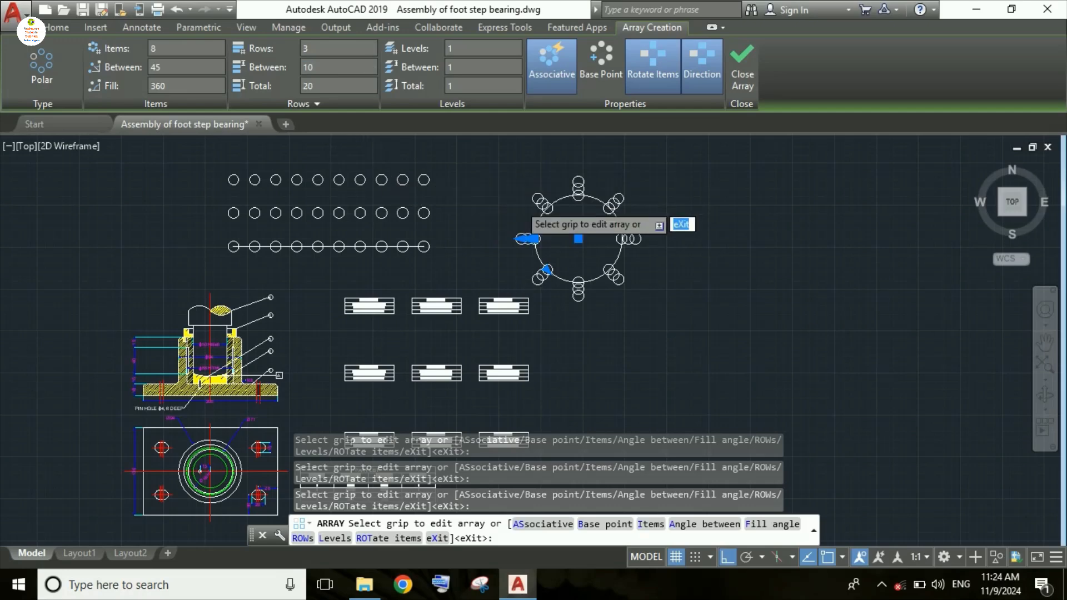
{"action": "scroll", "coordinate": [522, 204], "scroll_direction": "up", "scroll_amount": 3}
{"action": "scroll", "coordinate": [587, 268], "scroll_direction": "down", "scroll_amount": 3}
{"action": "scroll", "coordinate": [724, 279], "scroll_direction": "up", "scroll_amount": 3}
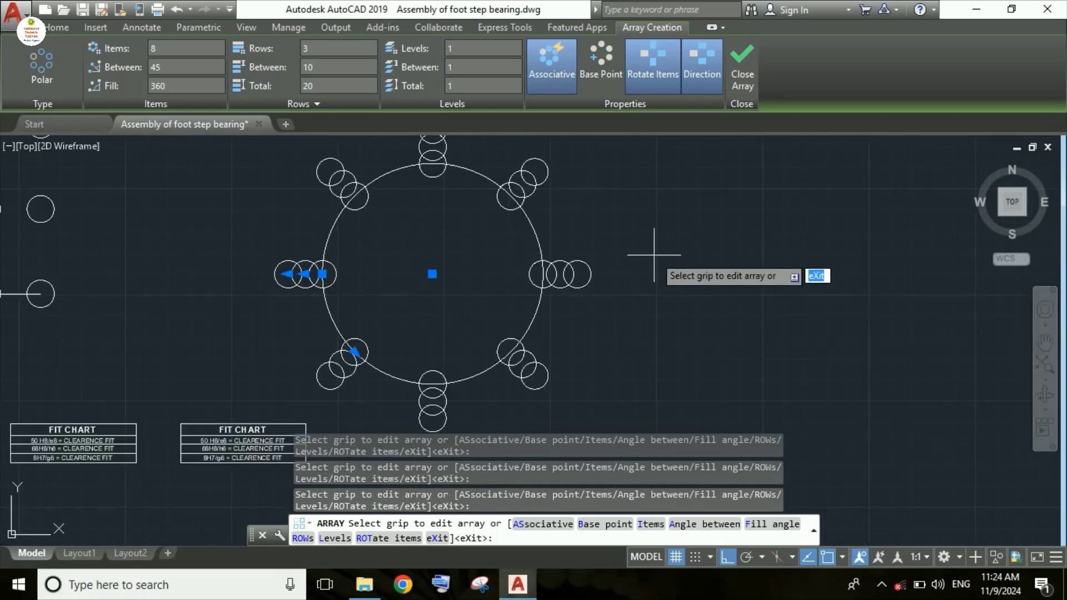
{"action": "scroll", "coordinate": [654, 255], "scroll_direction": "down", "scroll_amount": 2}
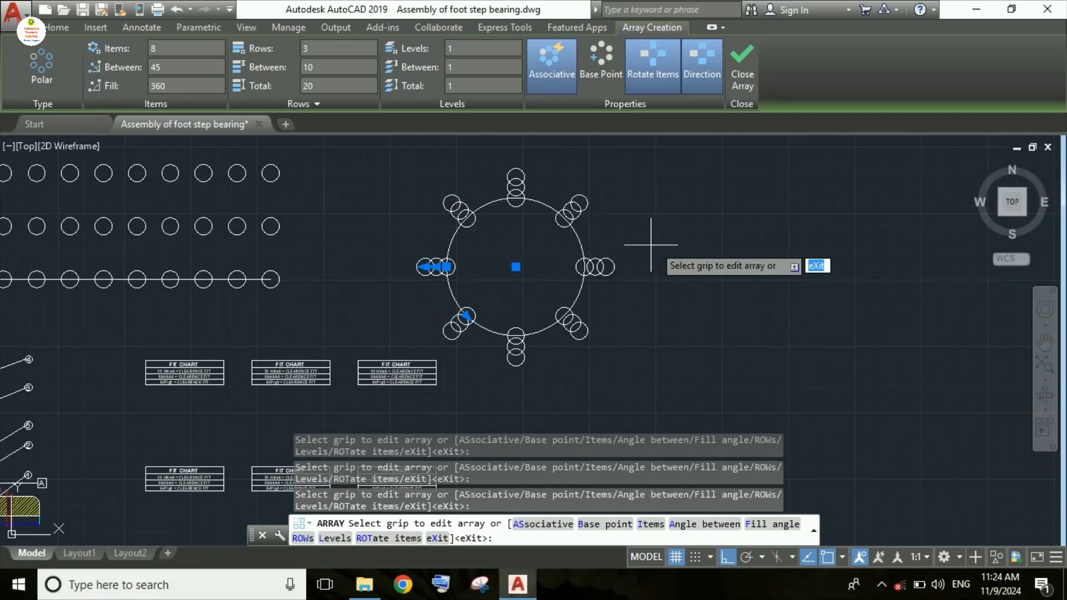
{"action": "scroll", "coordinate": [750, 265], "scroll_direction": "down", "scroll_amount": 2}
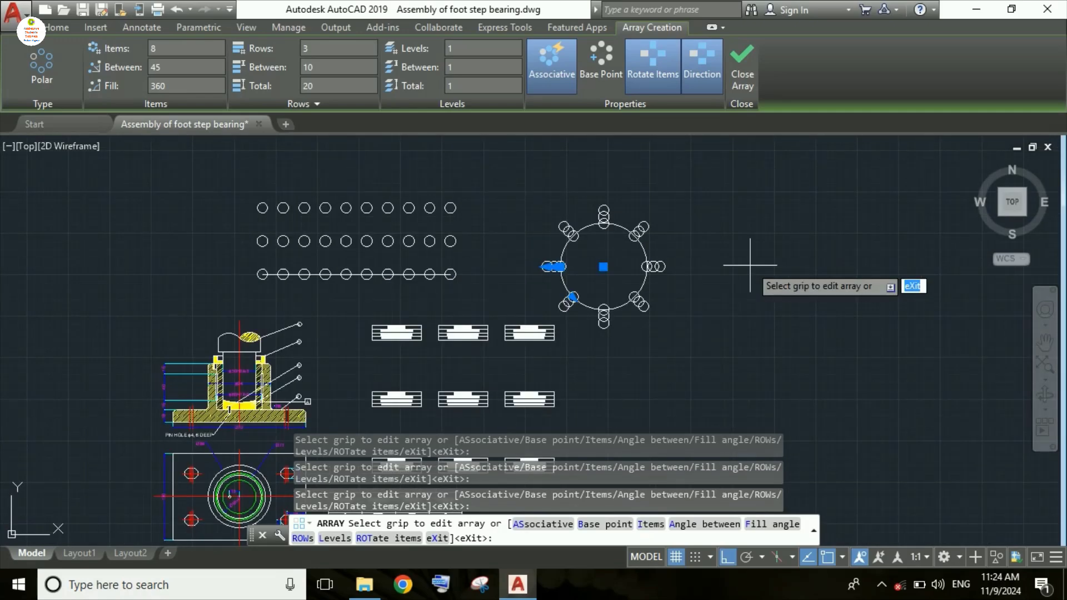
{"action": "key", "text": "Return"}
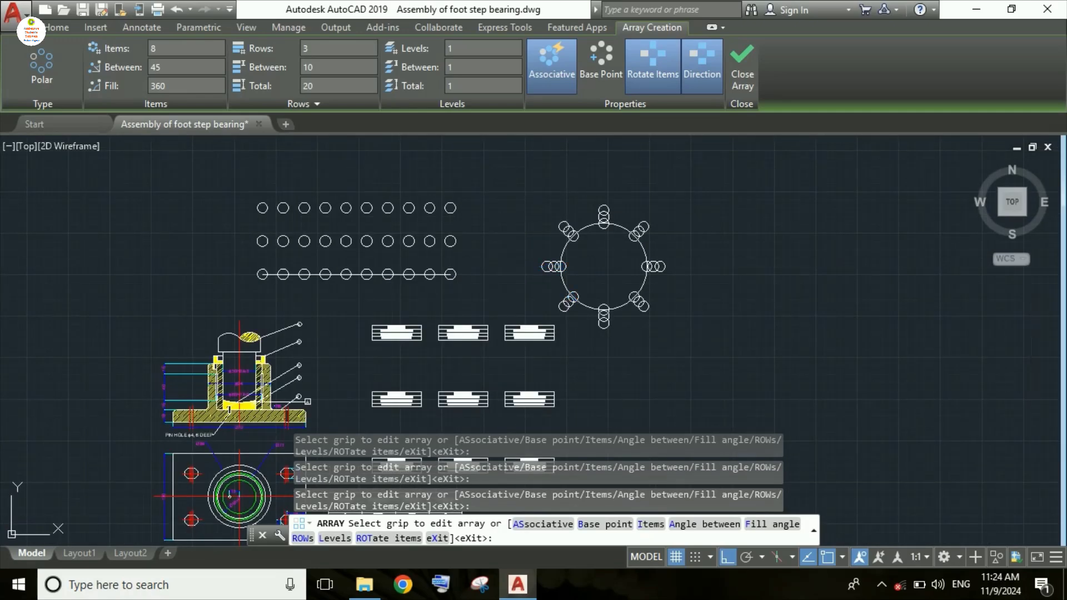
{"action": "scroll", "coordinate": [718, 270], "scroll_direction": "down", "scroll_amount": 4}
{"action": "scroll", "coordinate": [718, 292], "scroll_direction": "up", "scroll_amount": 4}
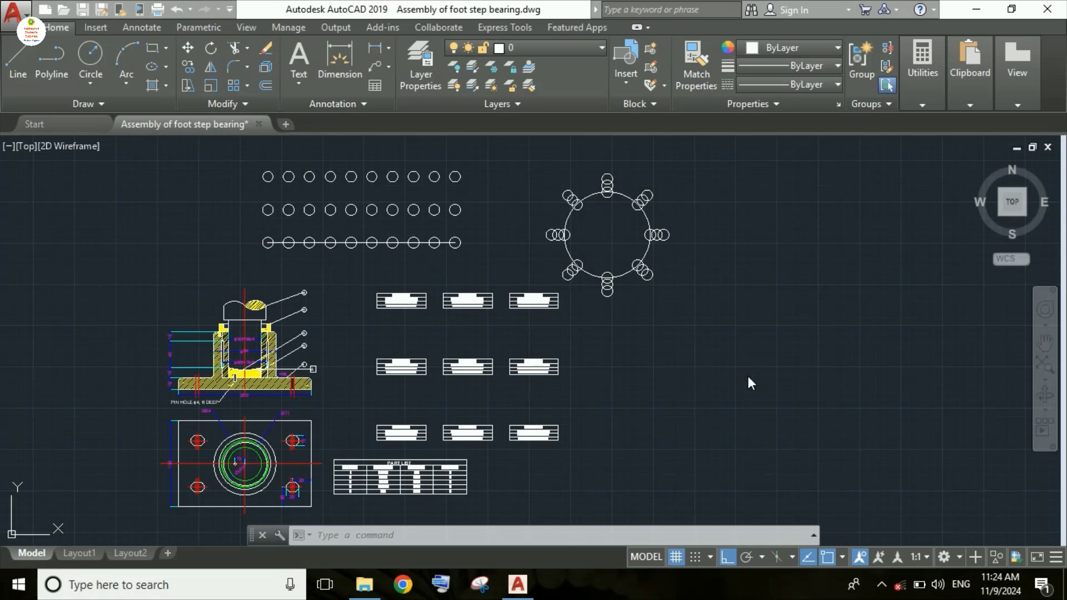